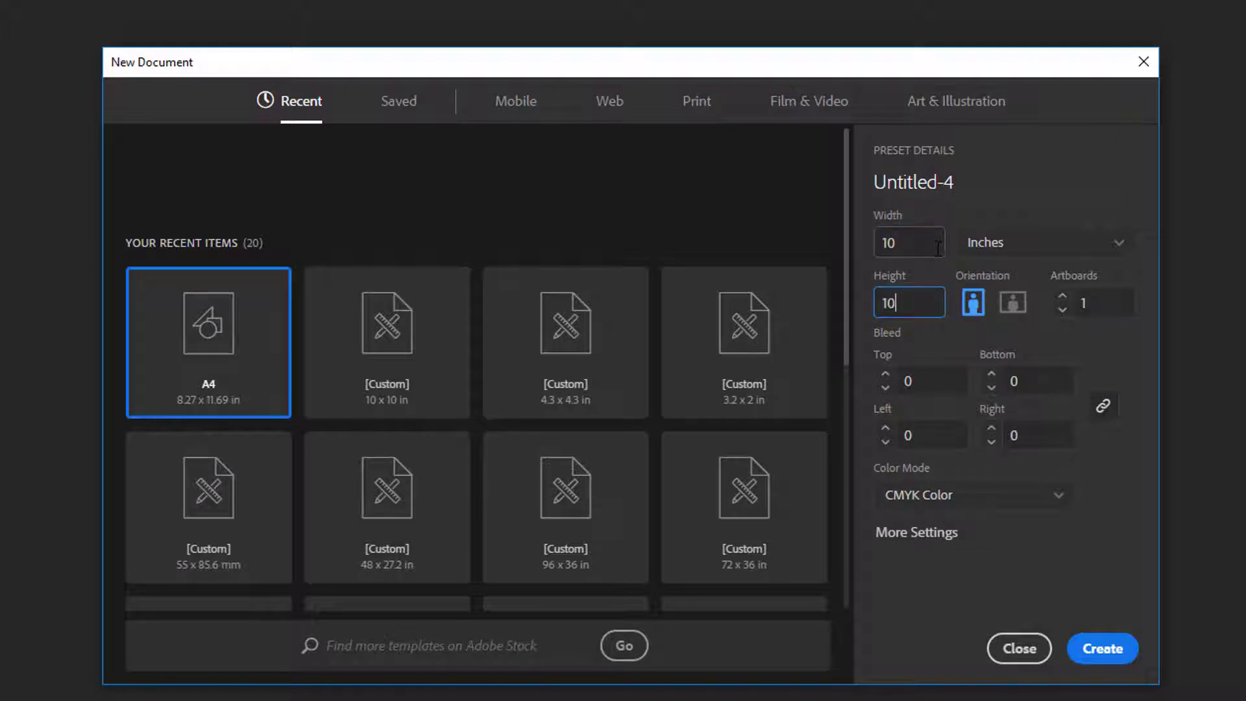
Create a 10 by 10 inch CMYK document and draw a square about 2.07 in wide near the artboard's centre
click(1102, 649)
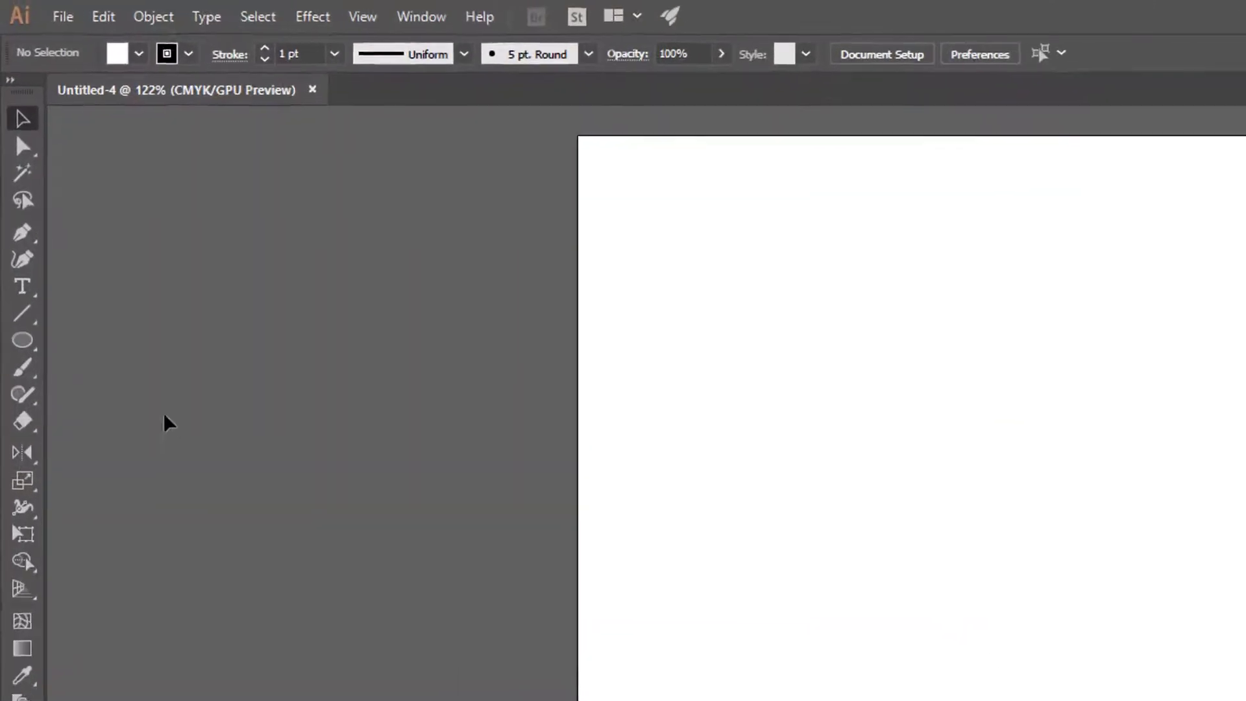
click(22, 339)
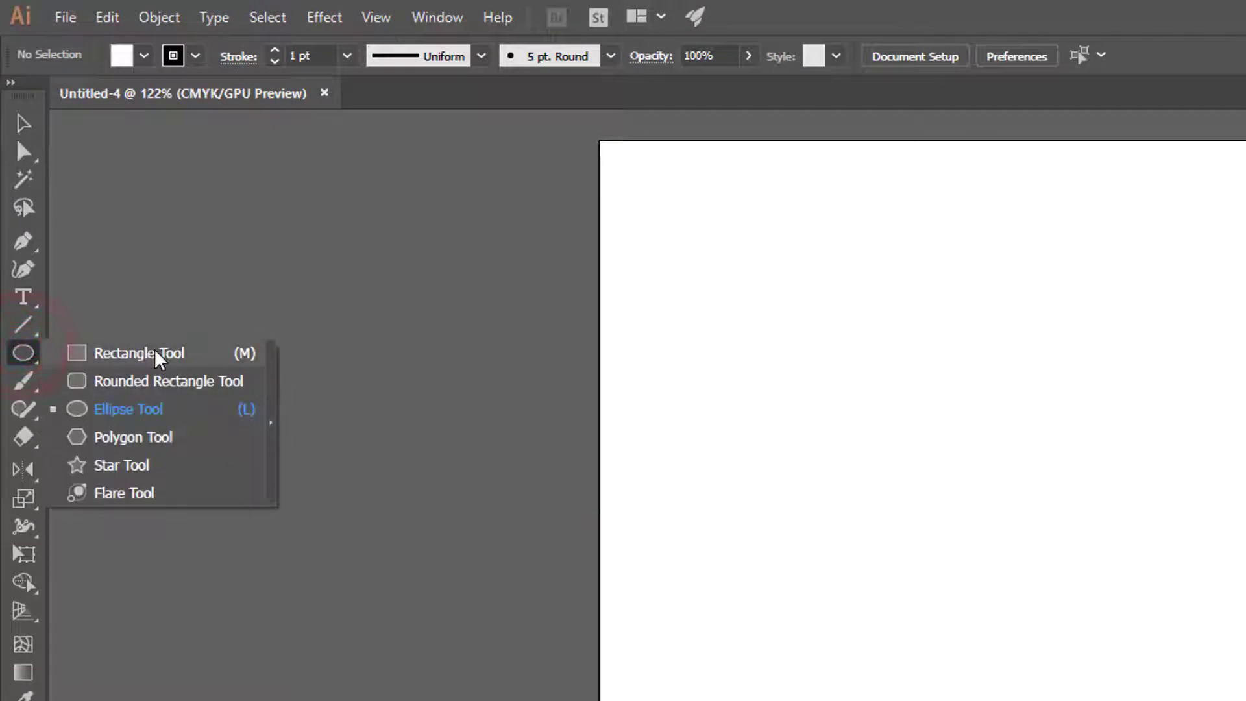
click(159, 357)
drag(973, 496, 1186, 696)
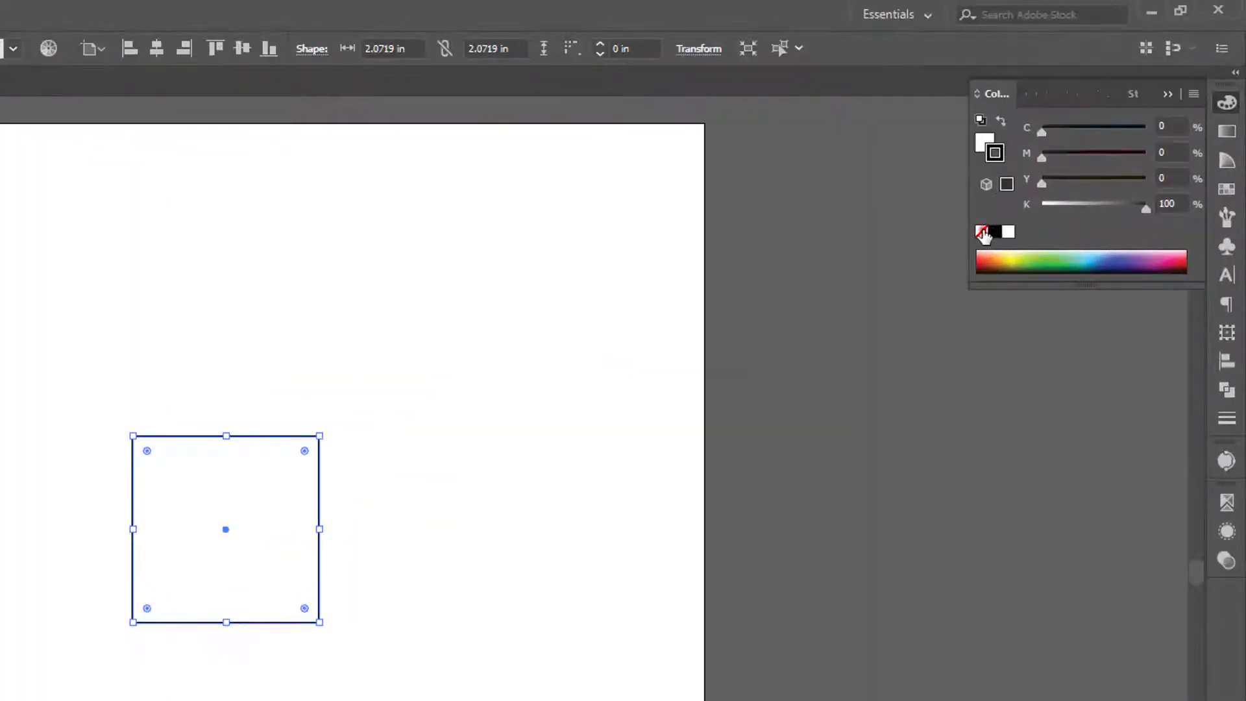
Remove the square's stroke and fill it with red (C 0, M 100, Y 100, K 0)
click(982, 231)
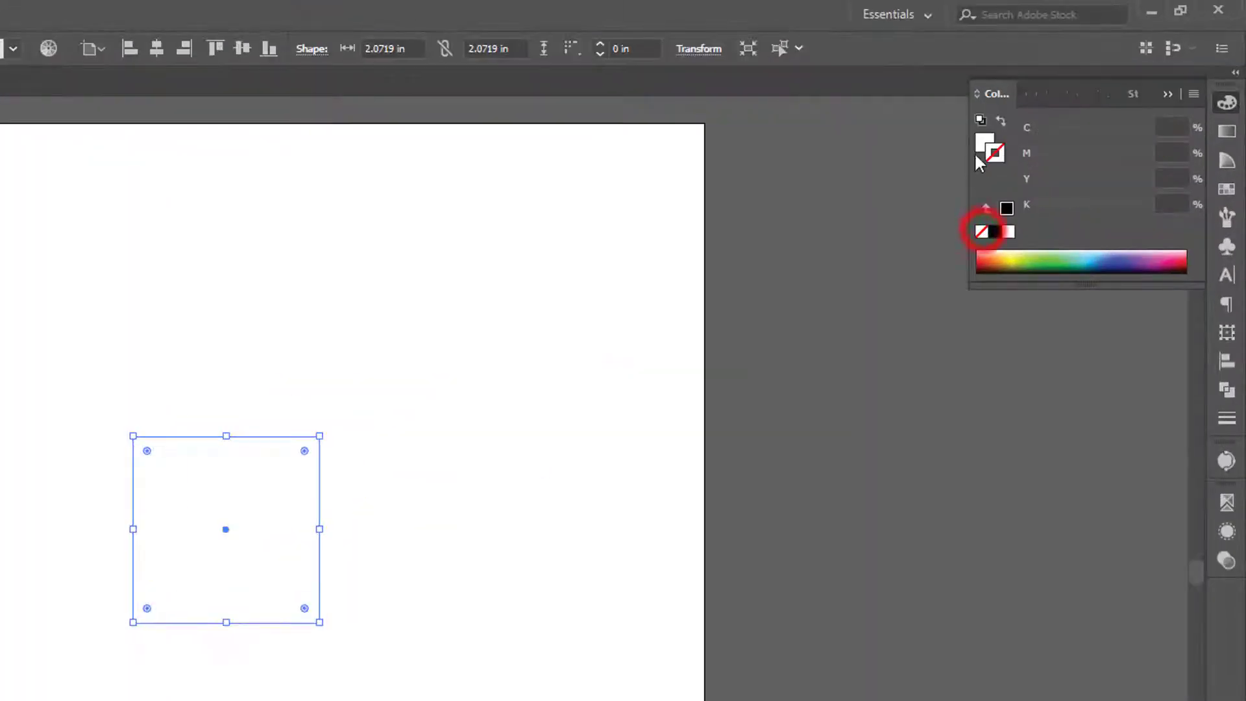
click(984, 141)
drag(1136, 150, 1147, 154)
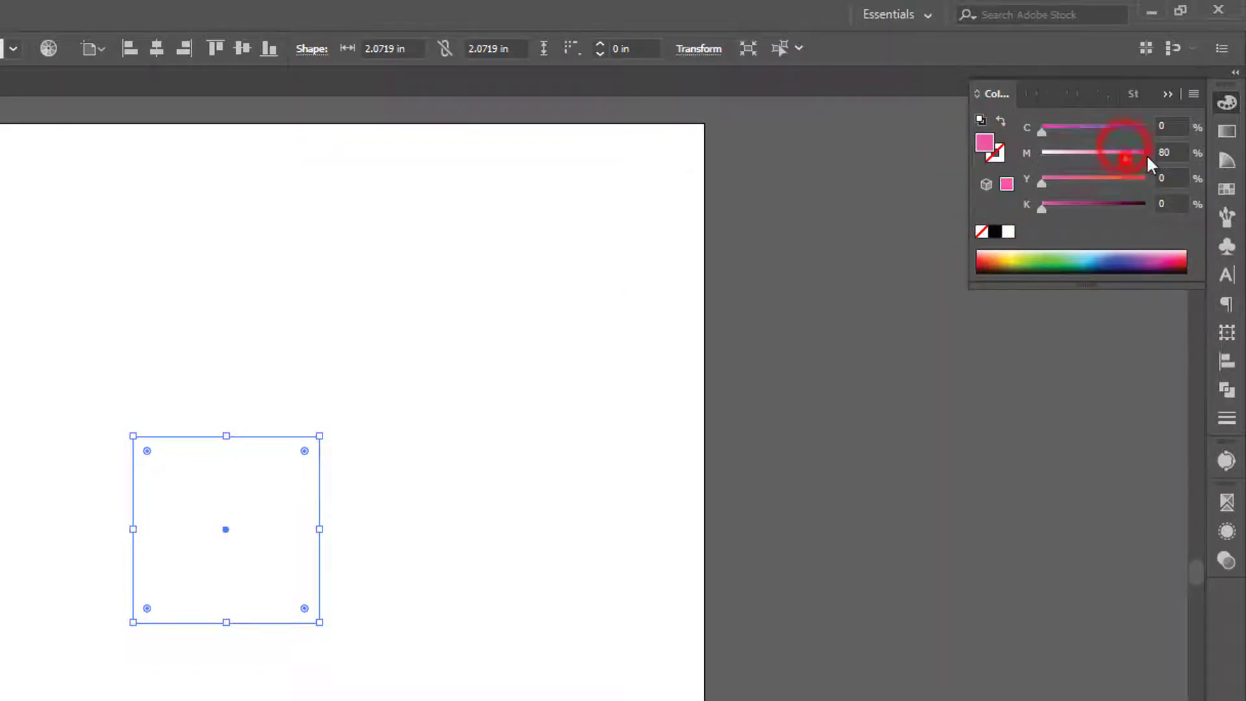
click(1144, 180)
click(545, 676)
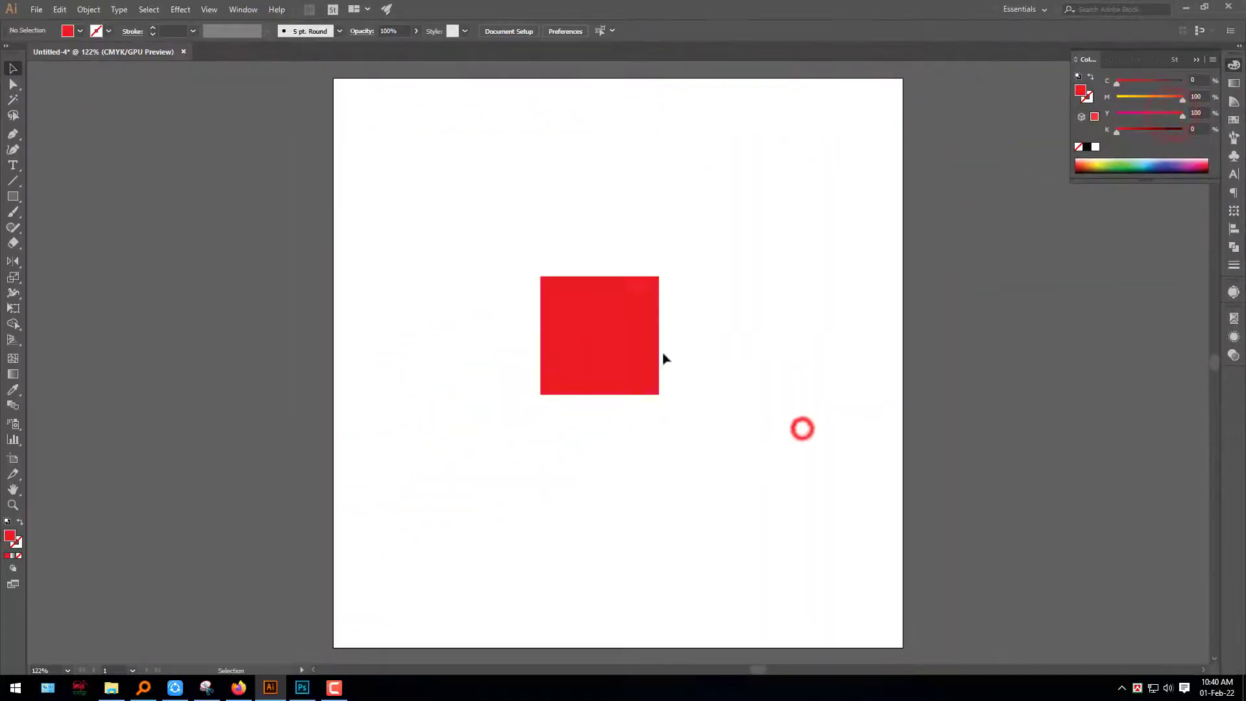
click(624, 344)
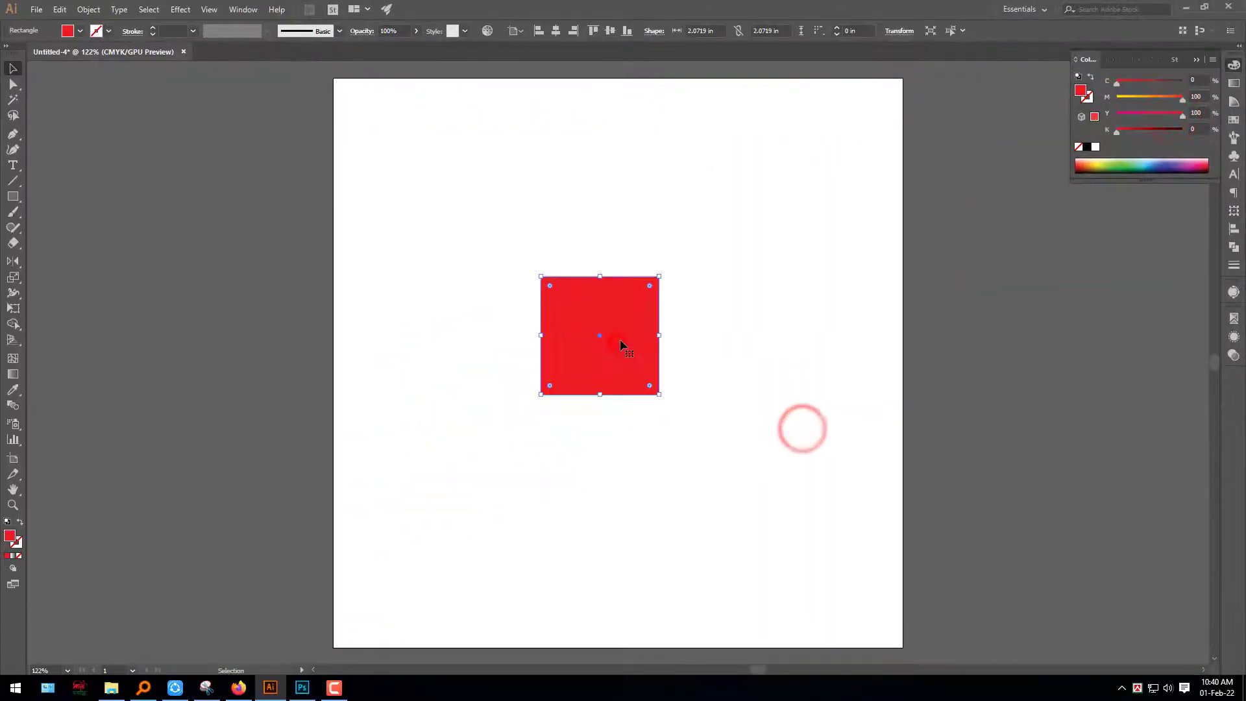
Paste a copy of the red square in front and rotate it 45 degrees into a diamond
key(ctrl+c)
key(ctrl+f)
key(v)
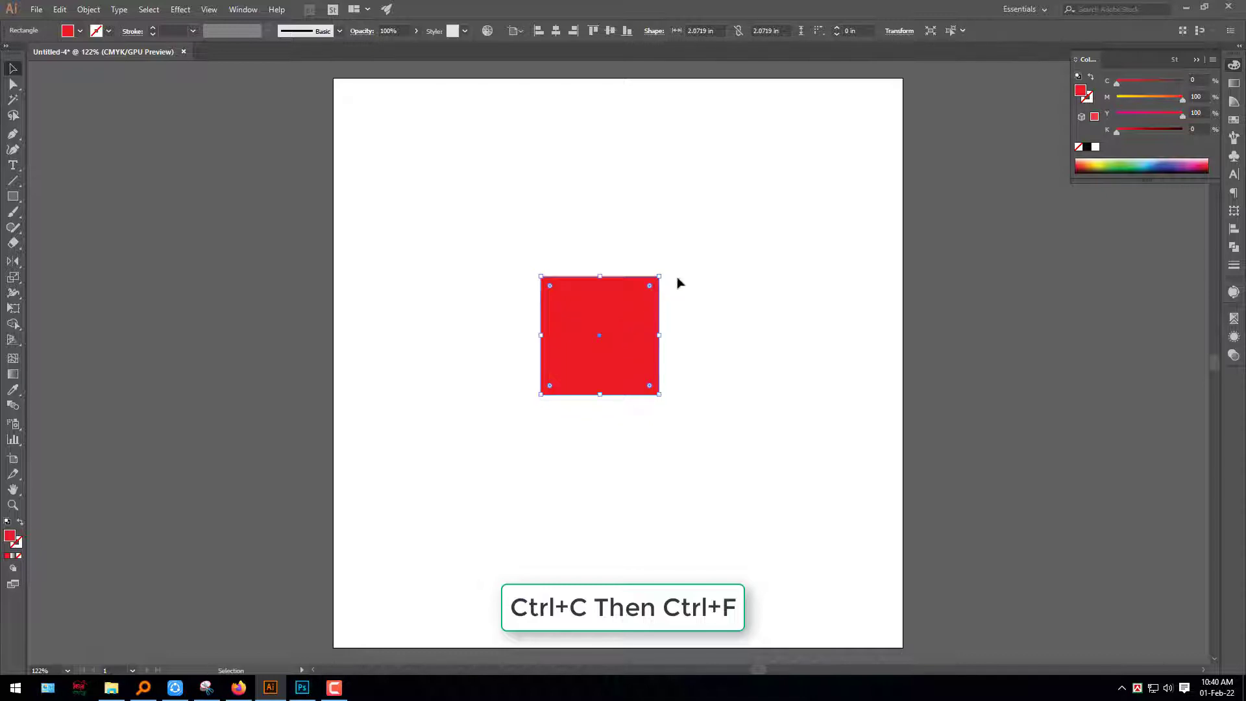
drag(664, 272, 700, 324)
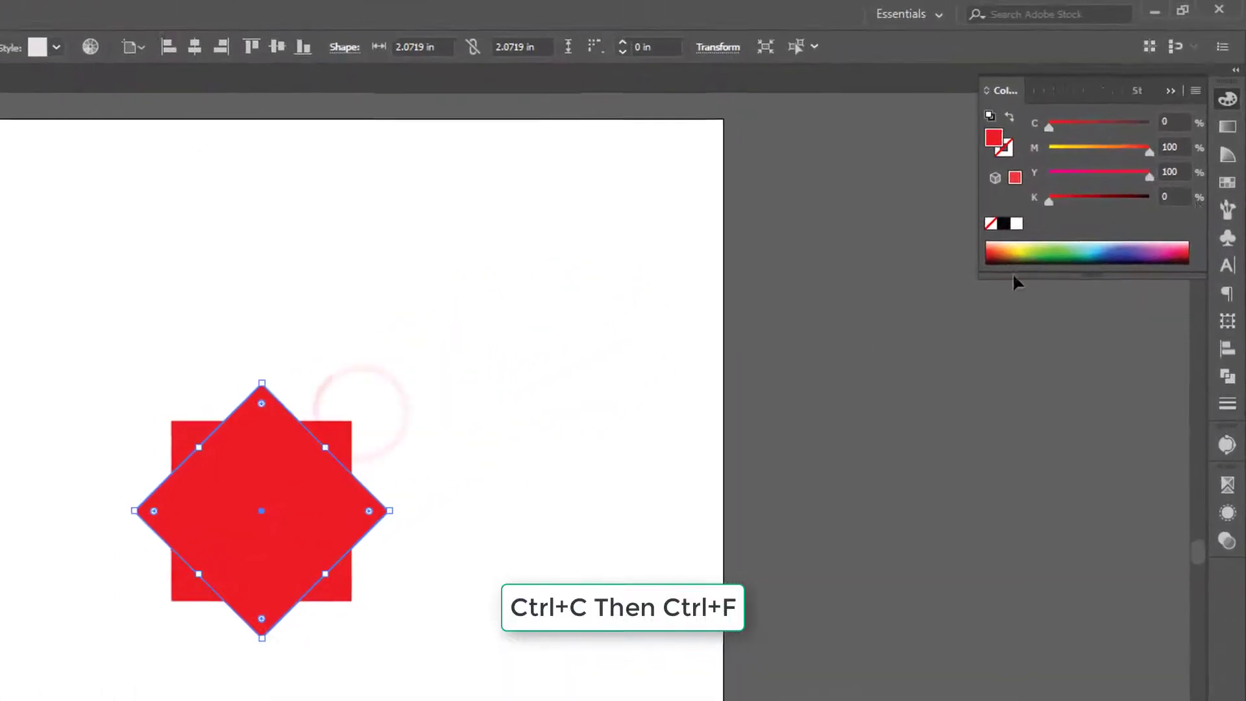
Fill the diamond with dark green (C 100, M 0, Y 100, K 40) and deselect it
drag(1173, 83, 1220, 94)
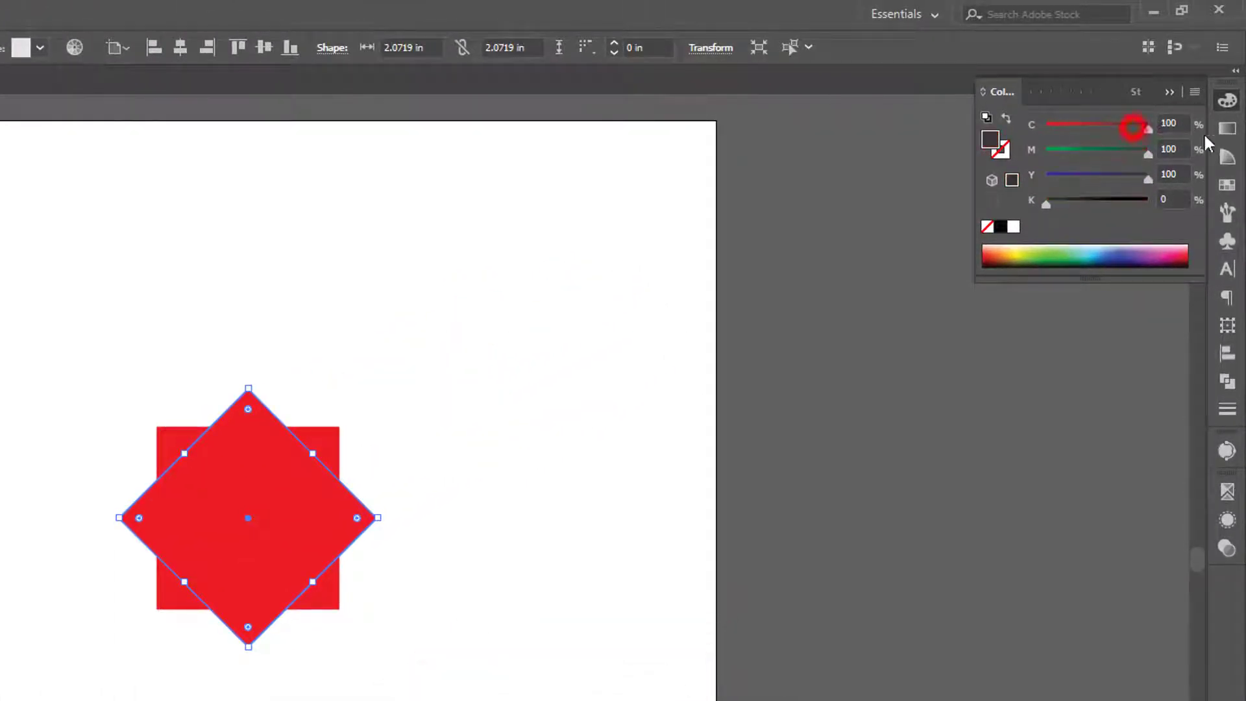
drag(1149, 154, 1046, 154)
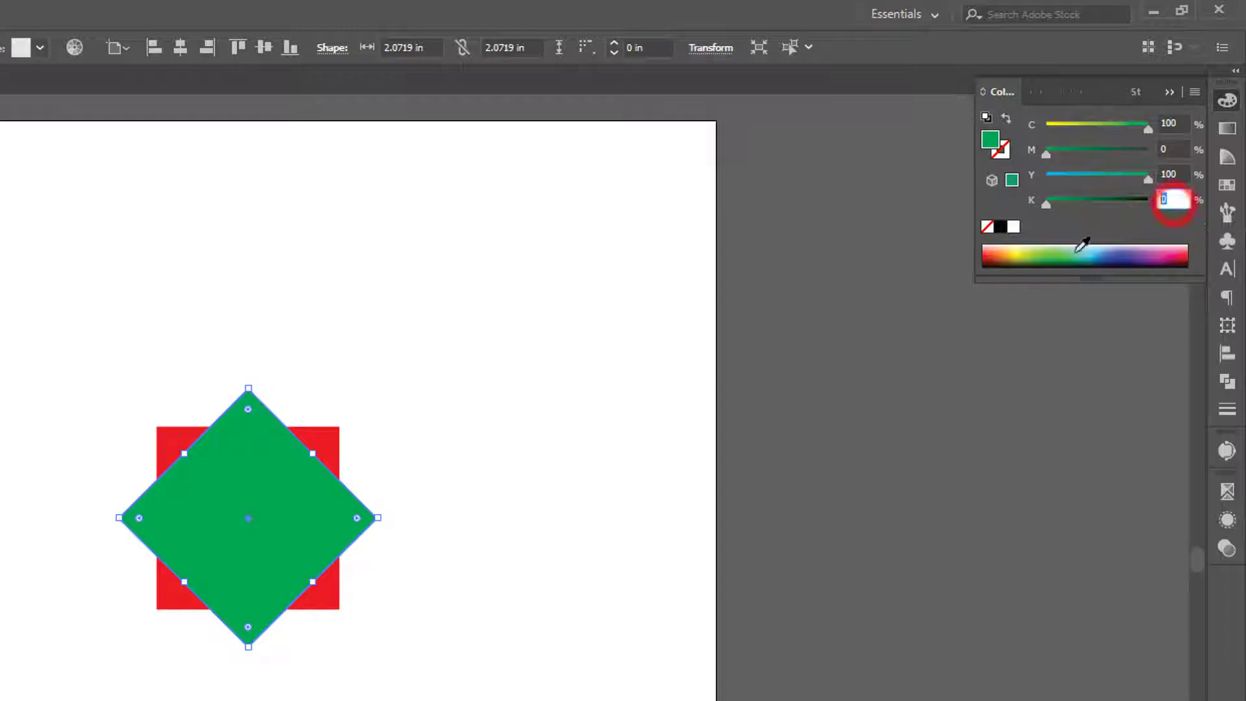
text(40)
key(Return)
drag(766, 508, 696, 356)
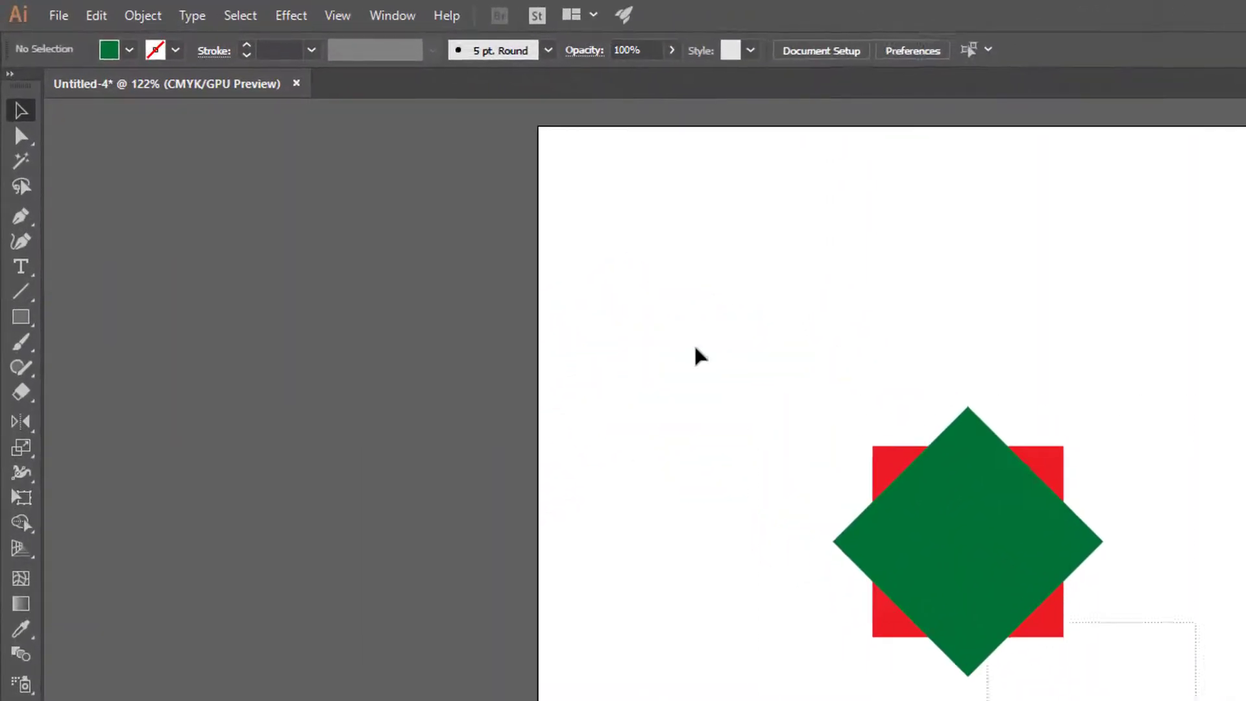
Group the red square and the green diamond
key(ctrl+a)
right_click(937, 557)
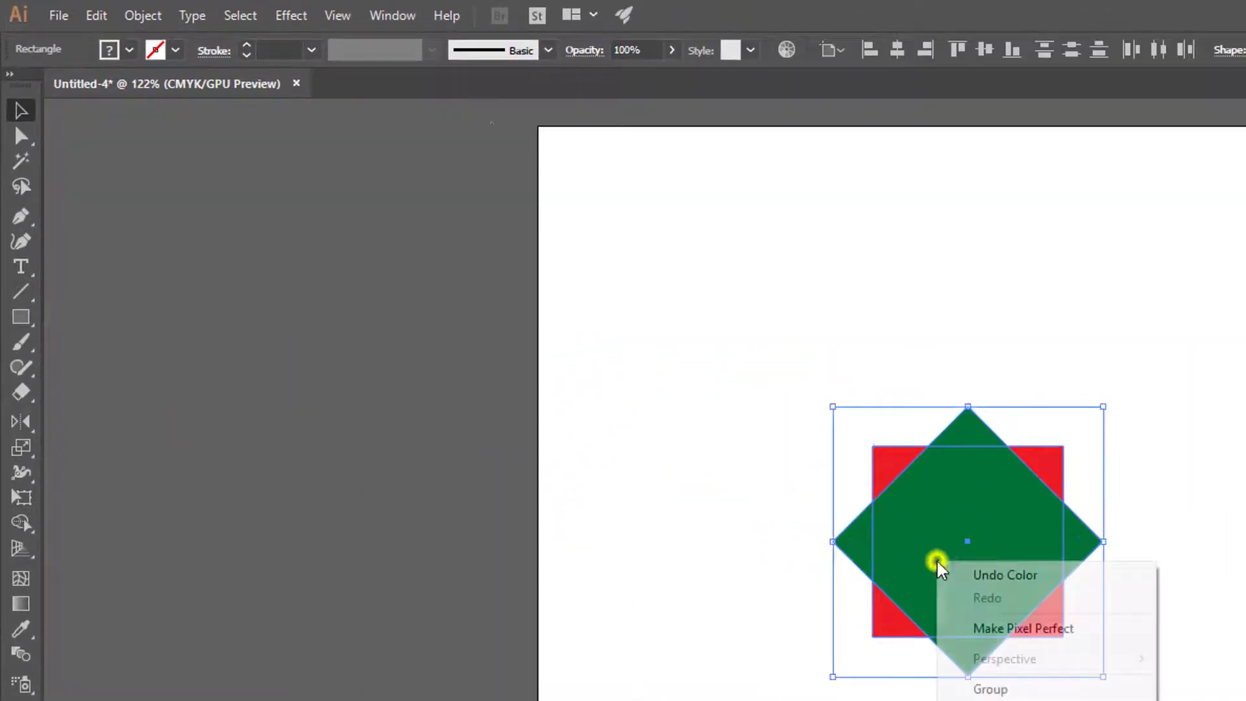
click(1000, 687)
click(1010, 691)
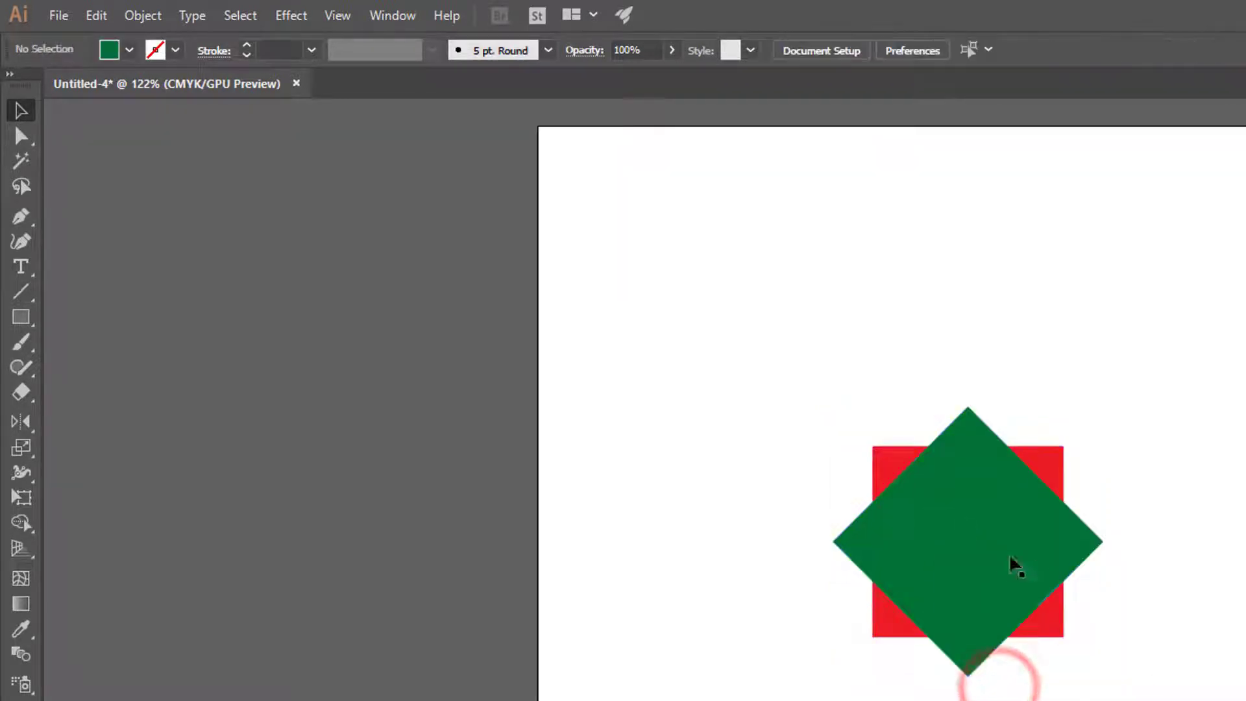
Scale the group down until its squares are about 0.84 in wide, and centre it on the artboard
click(958, 514)
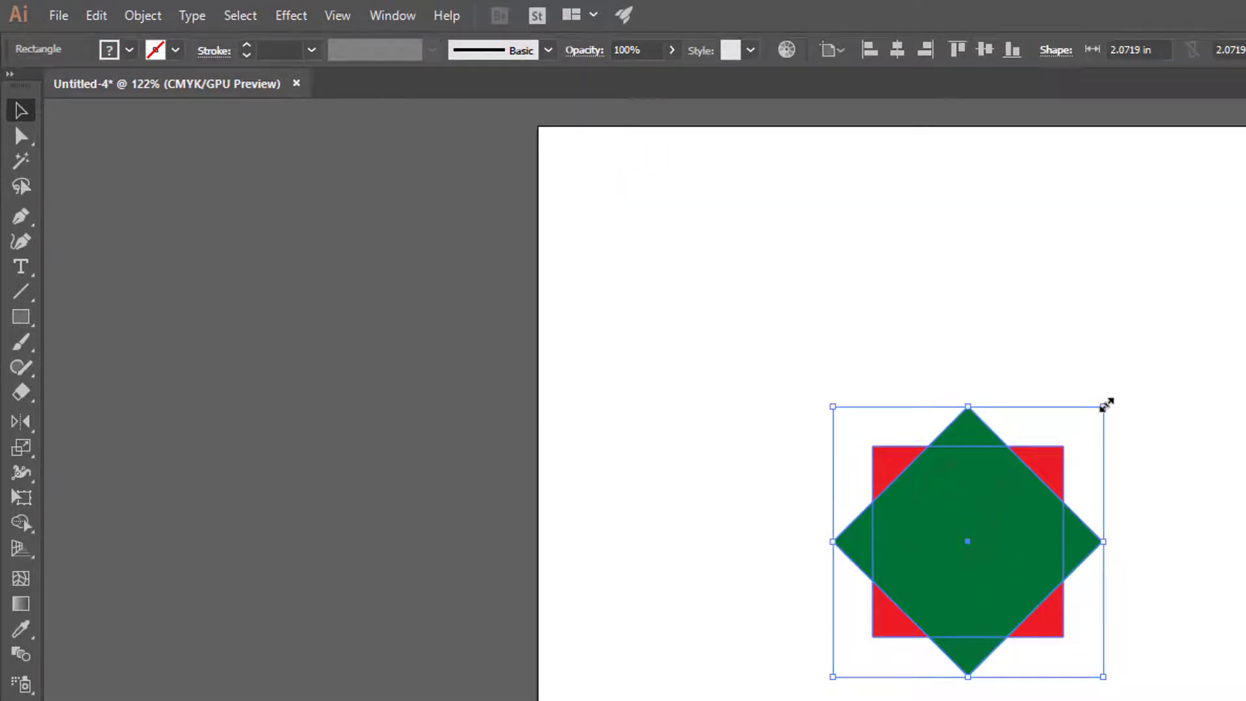
drag(1104, 407, 1024, 487)
click(899, 50)
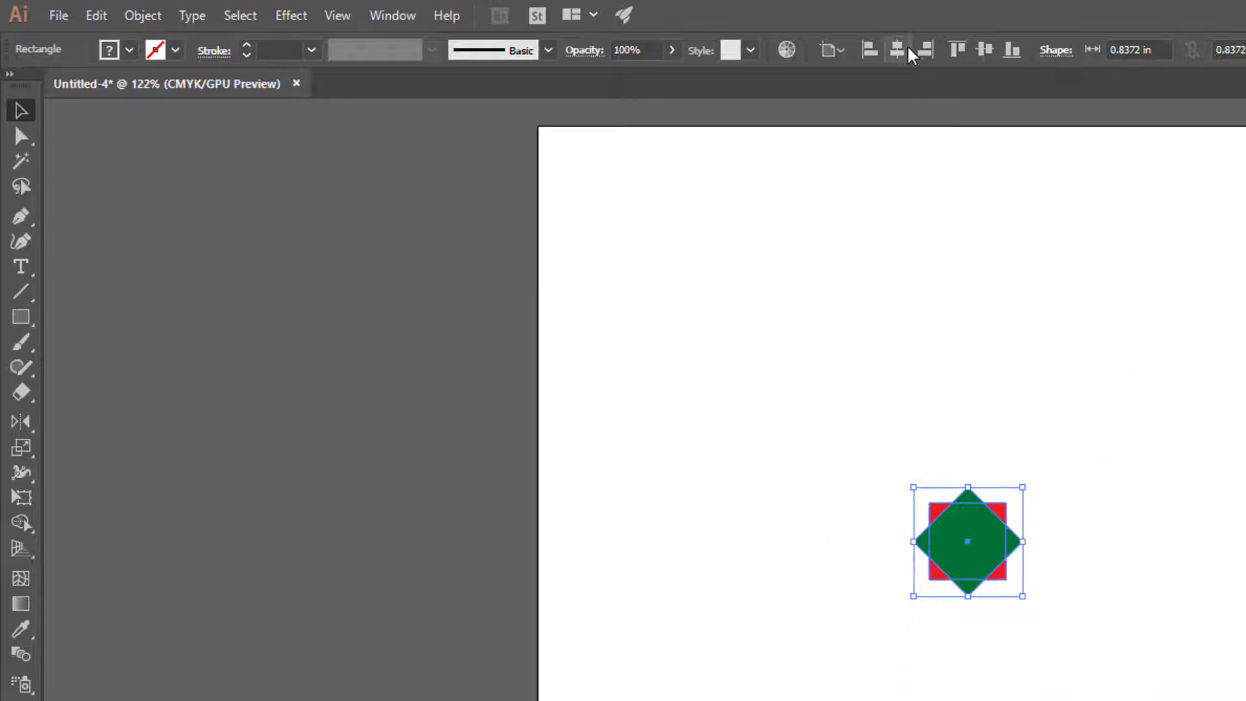
click(985, 49)
click(1224, 468)
click(993, 590)
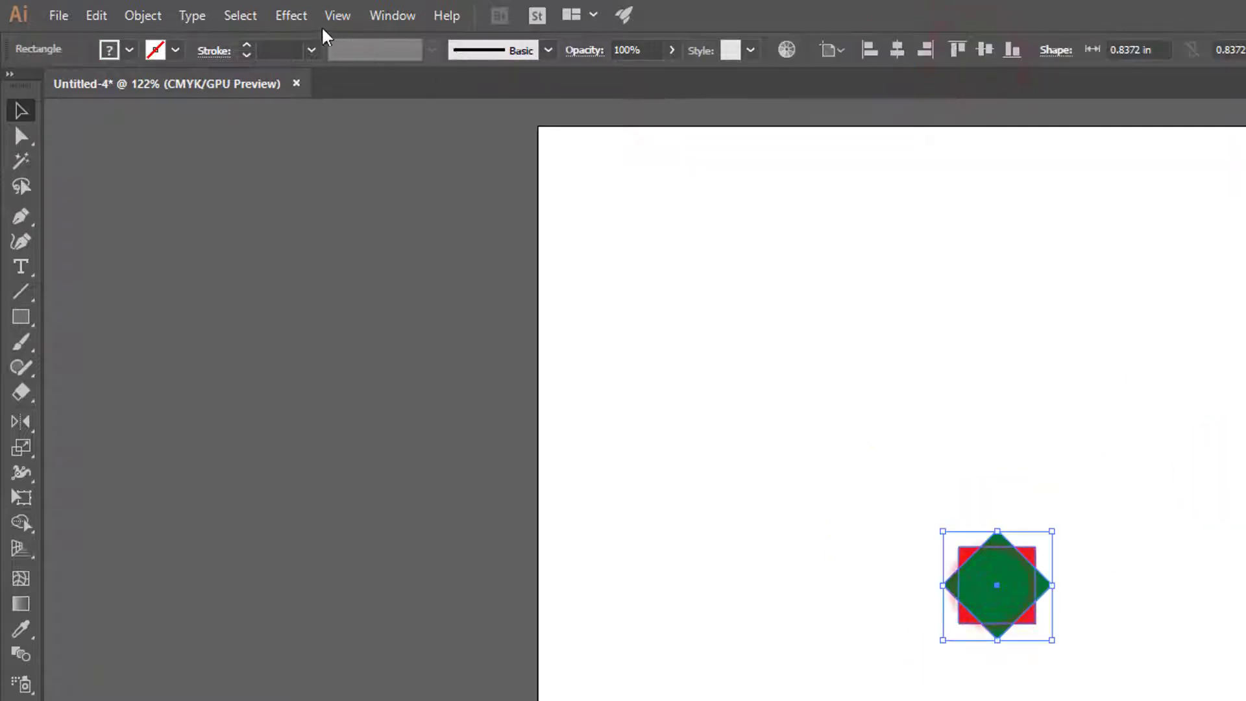
Apply a Pucker & Bloat effect of 186% to the group to form a flower, with the preview enabled
click(291, 15)
click(367, 184)
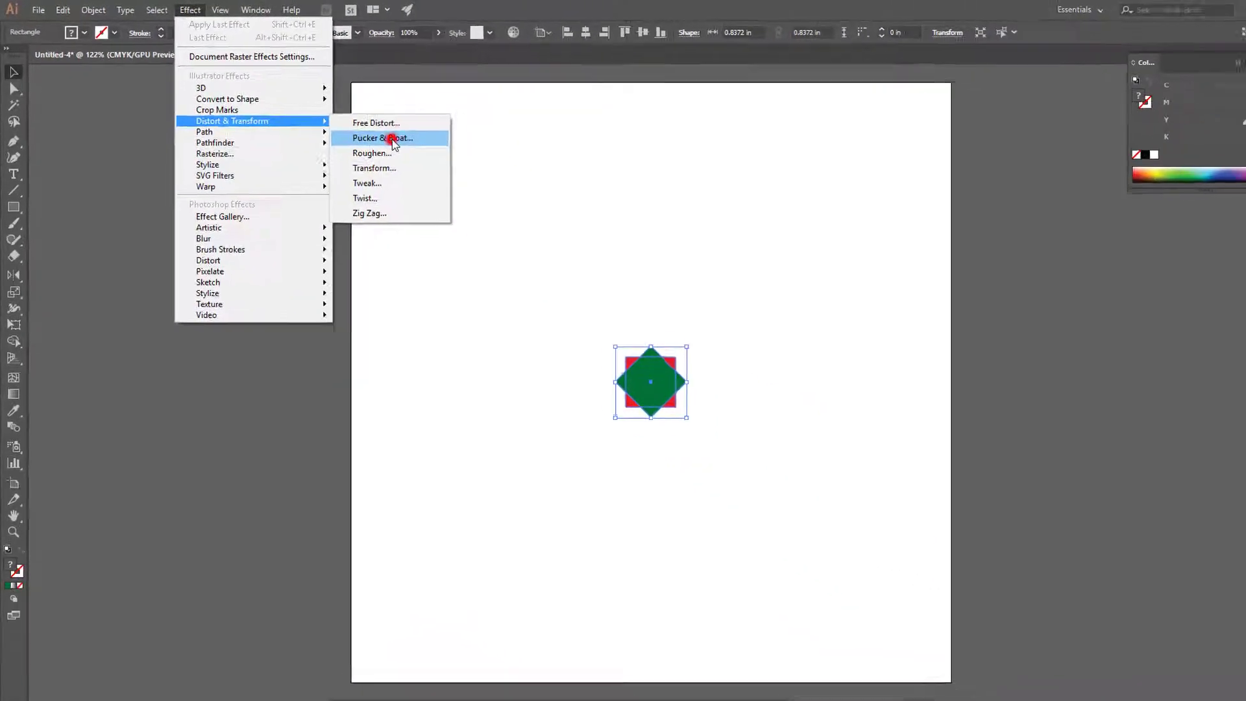
click(599, 214)
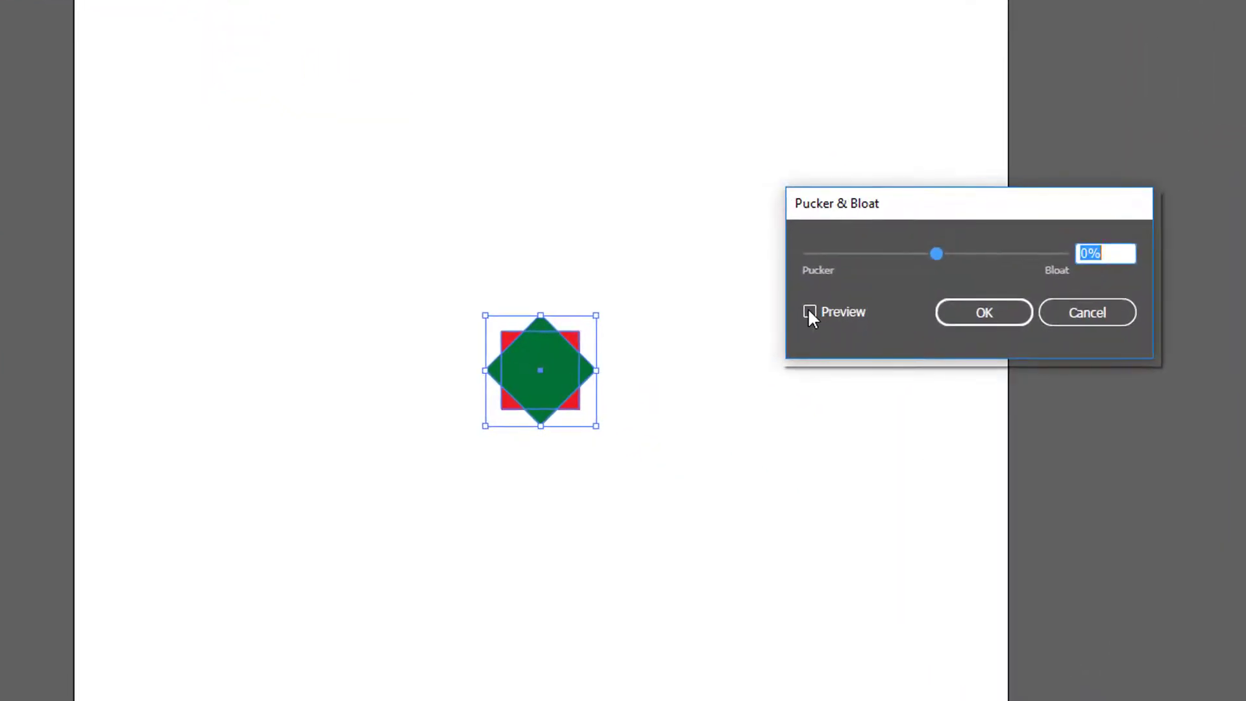
click(802, 316)
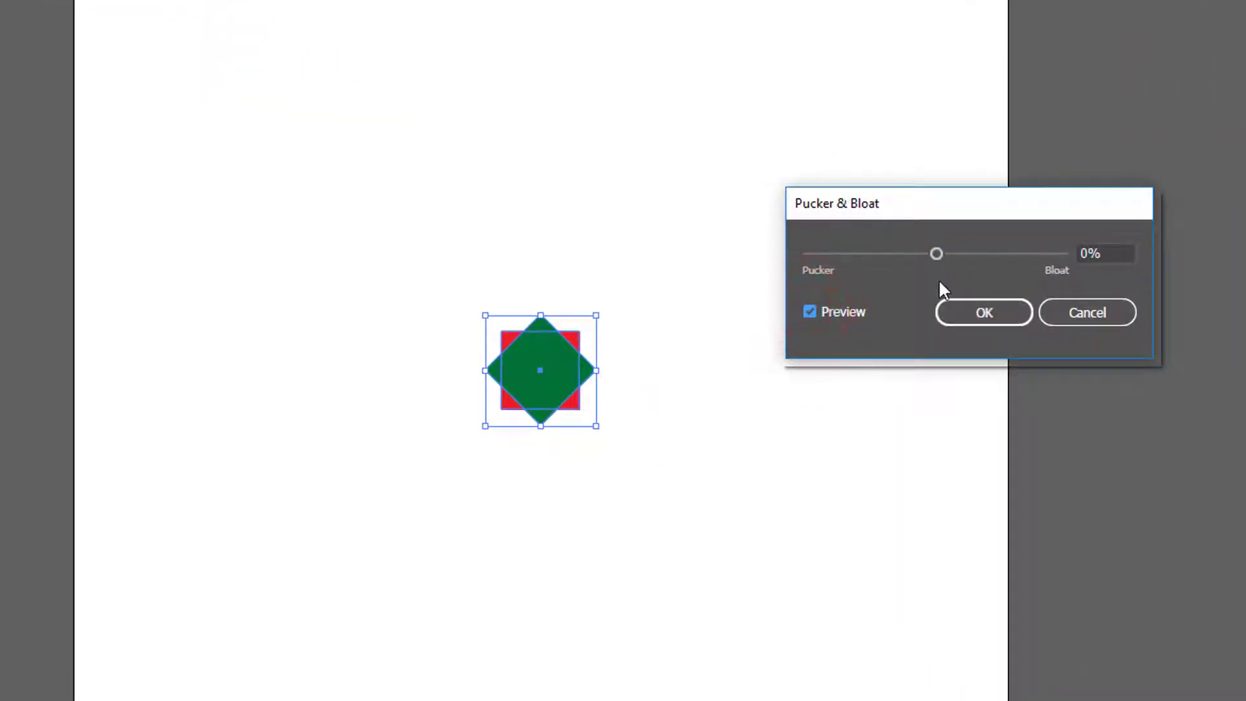
drag(938, 254, 1050, 248)
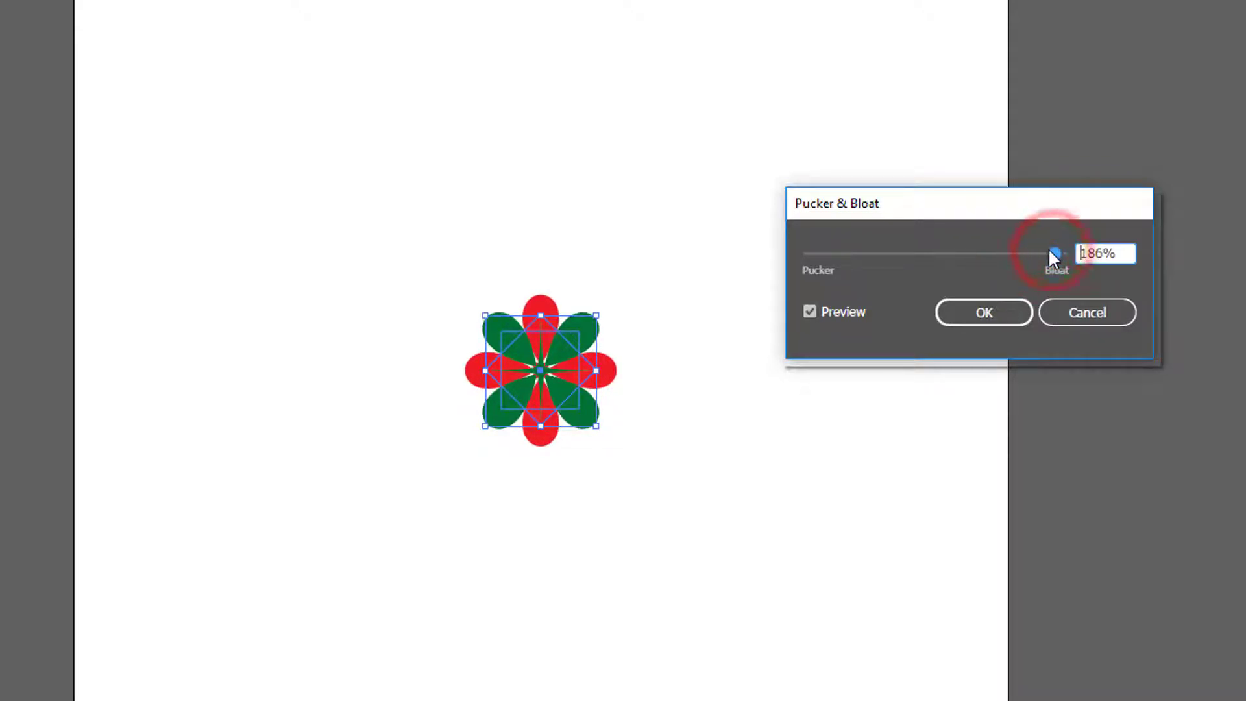
click(985, 318)
click(632, 543)
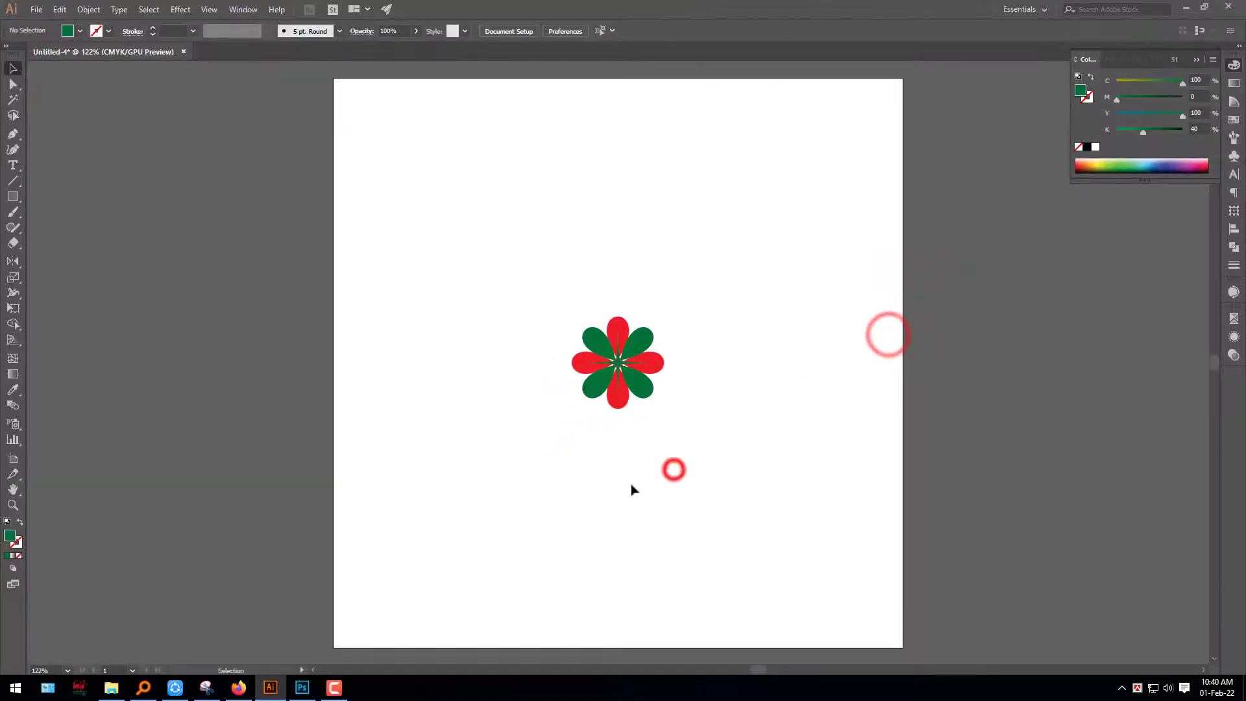
drag(643, 485, 924, 408)
drag(861, 437, 756, 433)
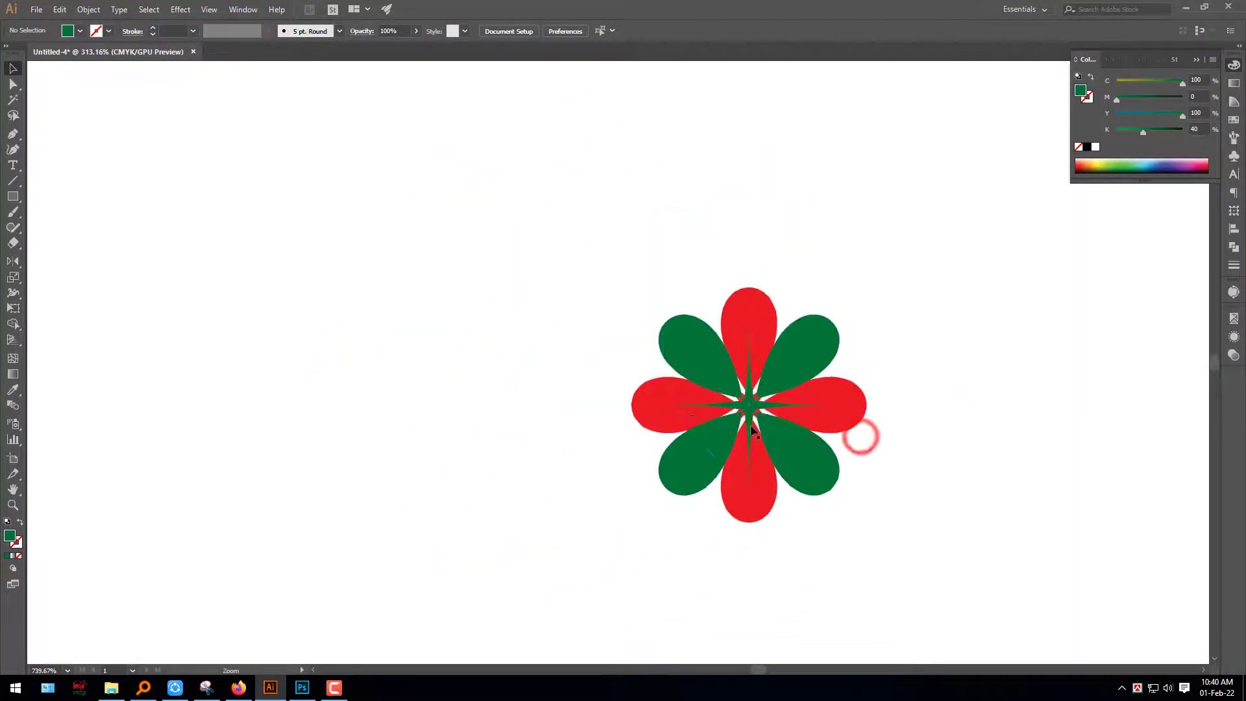
Copy the whole flower and paste the copy directly behind it
key(ctrl+a)
drag(834, 461, 772, 449)
drag(880, 468, 766, 403)
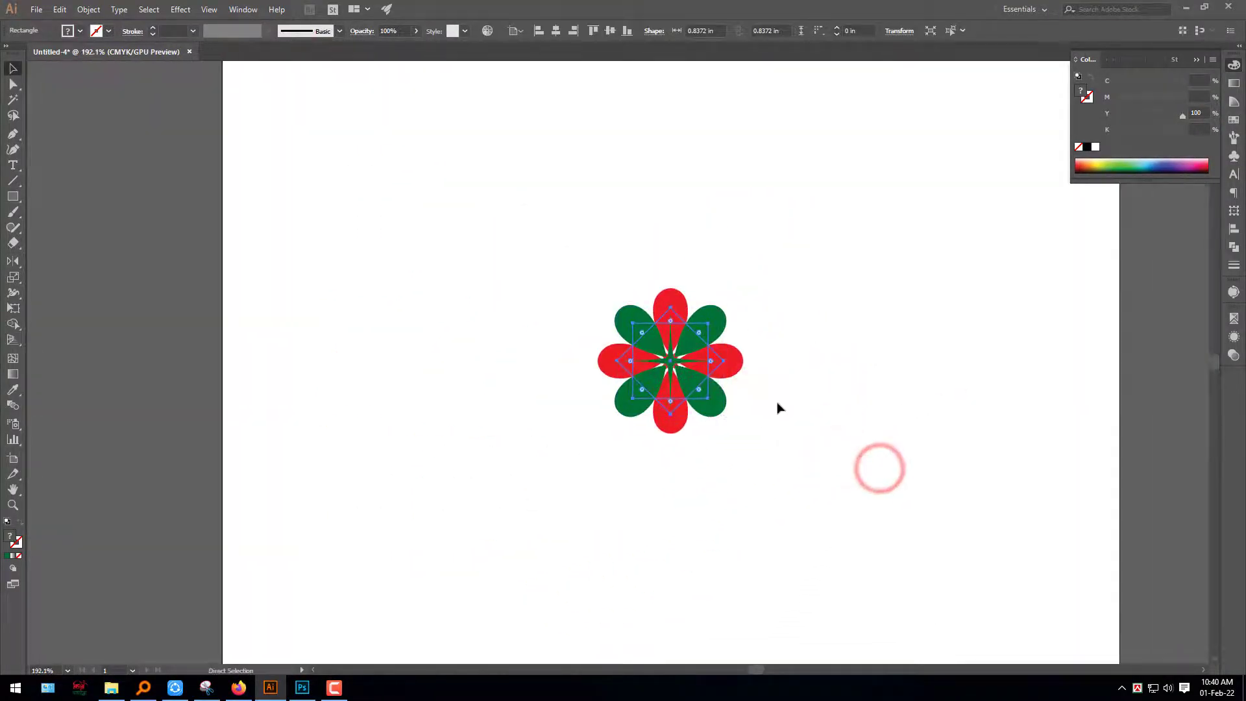
right_click(704, 373)
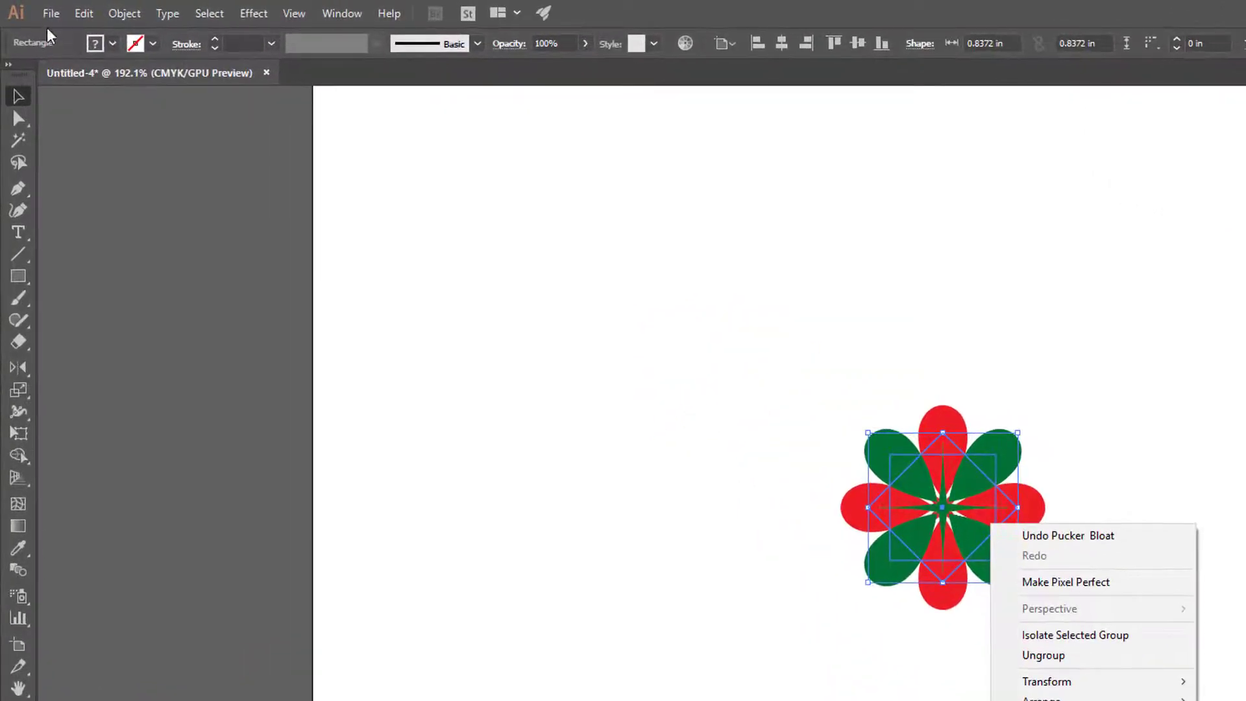
click(78, 13)
click(113, 102)
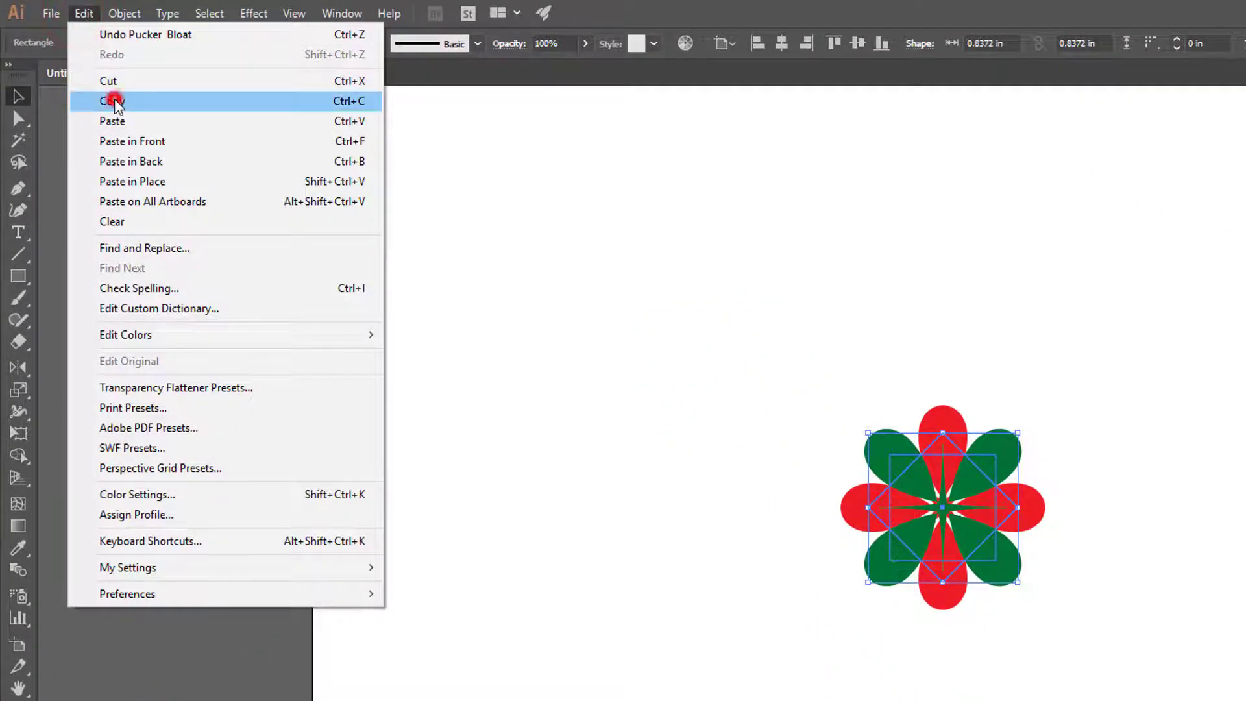
click(82, 13)
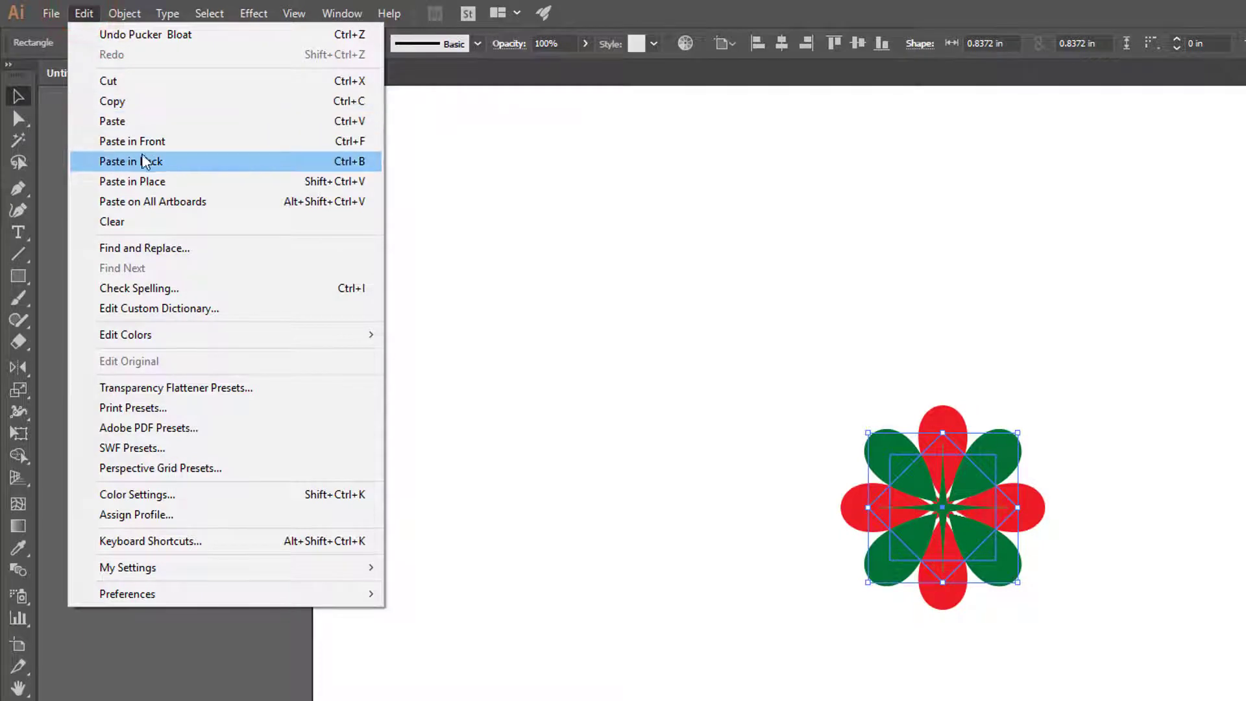
click(165, 162)
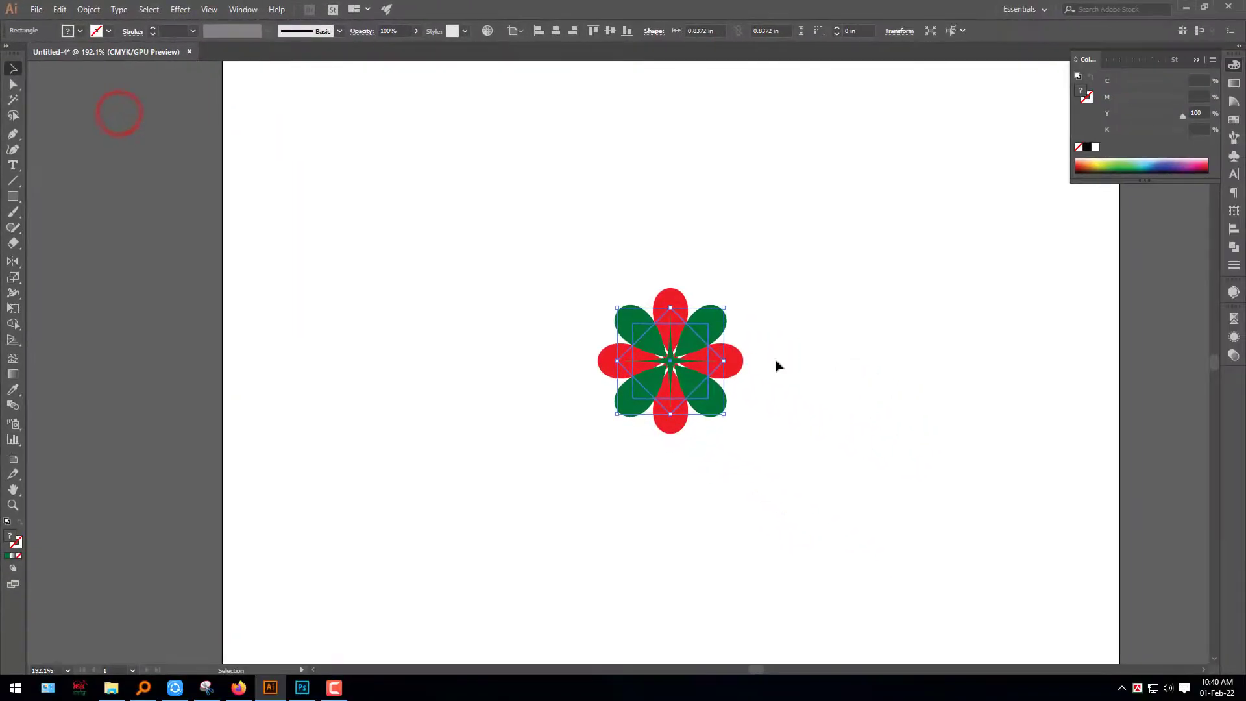
Rotate the back flower copy 45 degrees and enlarge it from its centre until its squares are about 1.12 in wide
drag(728, 306, 767, 361)
key(ctrl+z)
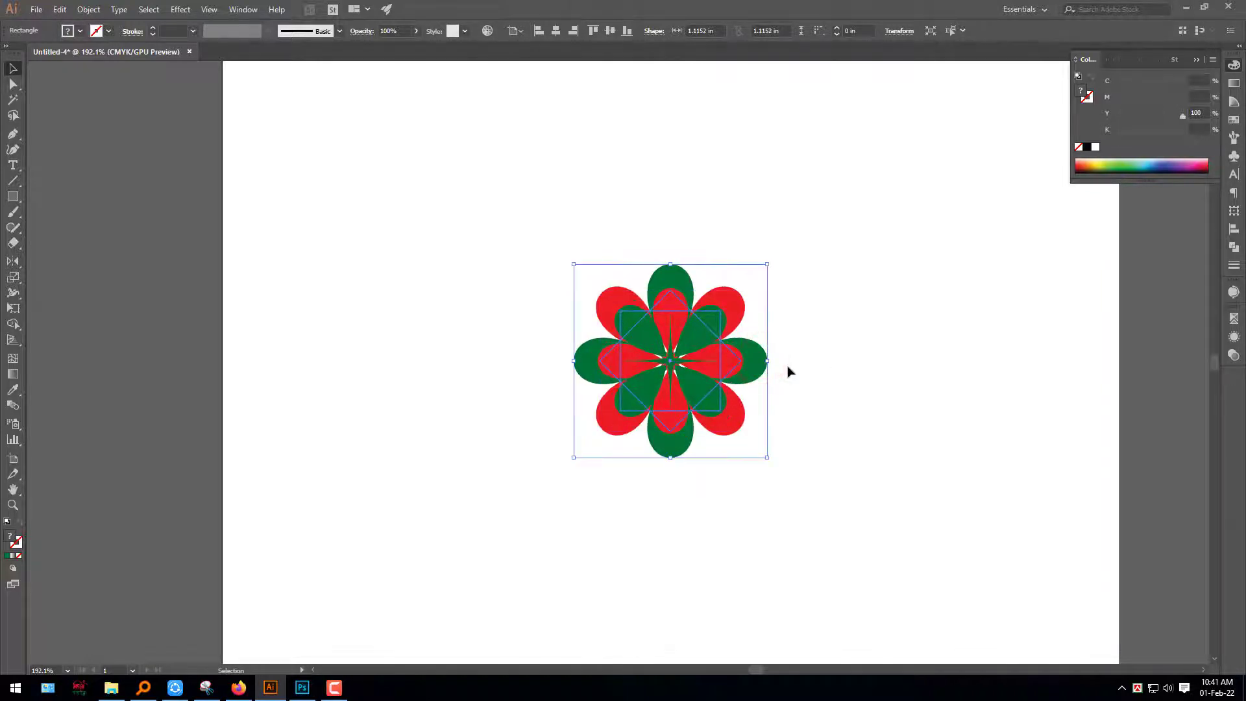
key(a)
key(v)
click(777, 465)
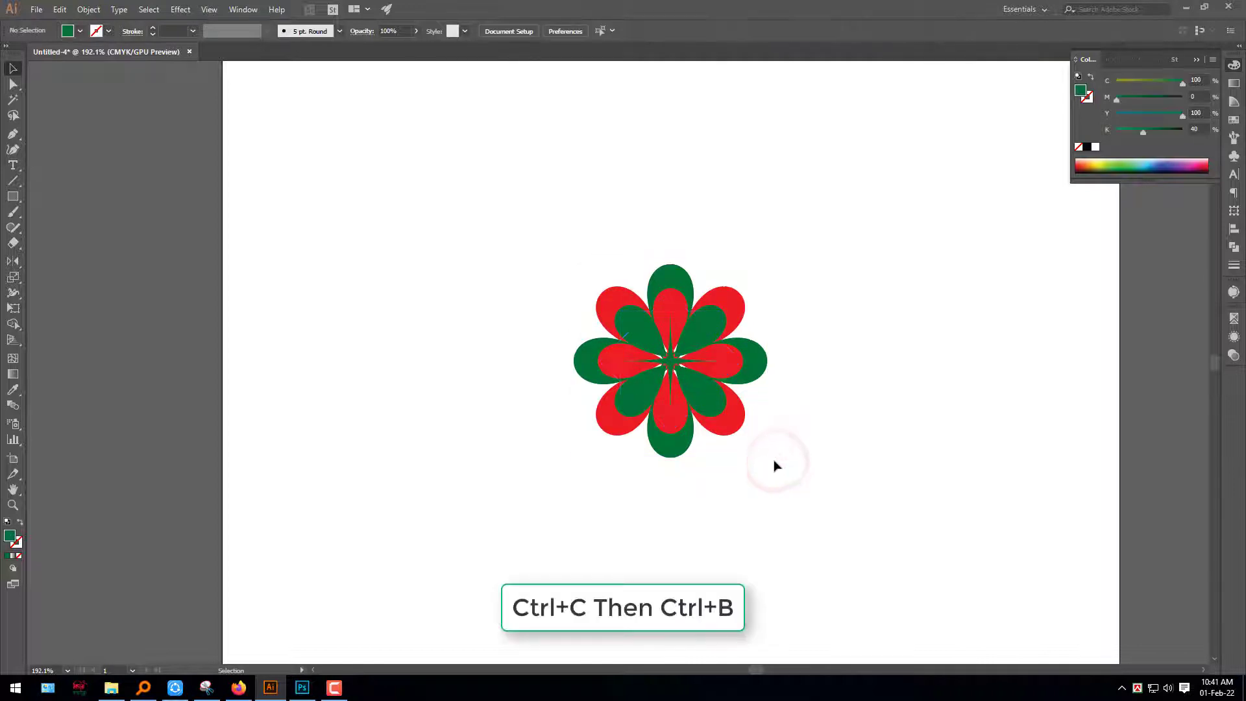
Add a third flower layer behind, rotated 45 degrees and enlarged from the centre to about 1.42 in
click(742, 425)
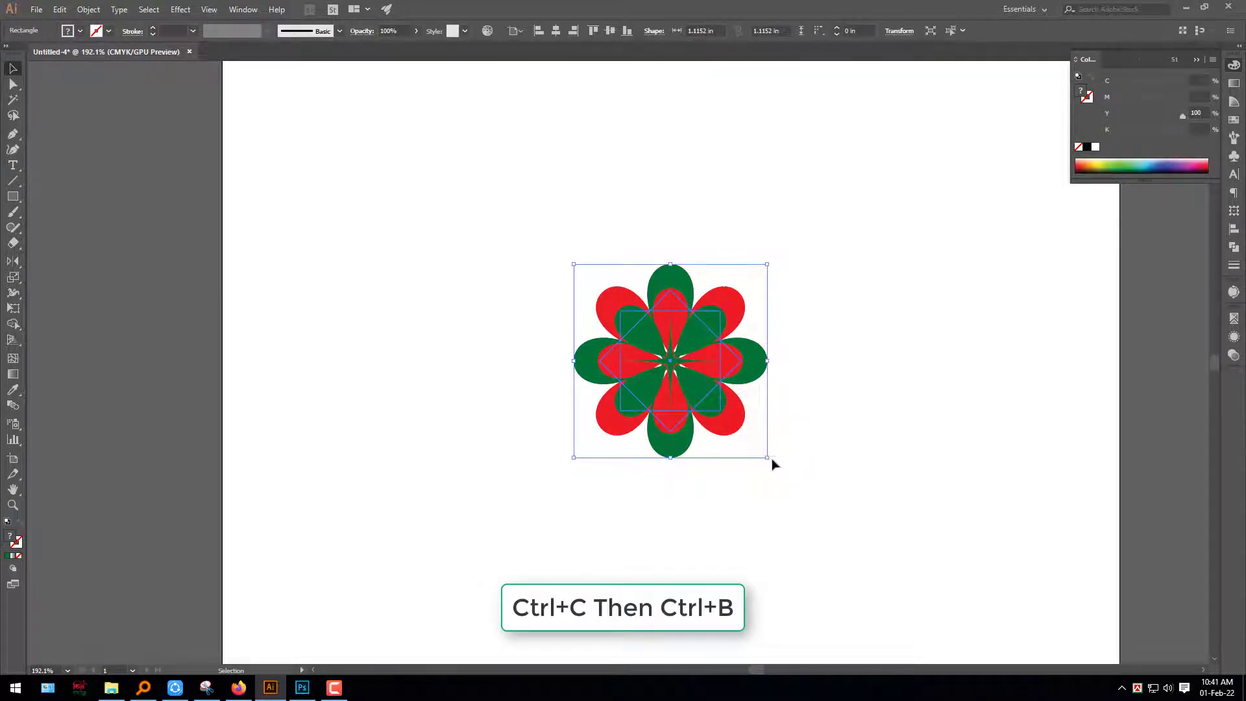
drag(773, 464, 794, 393)
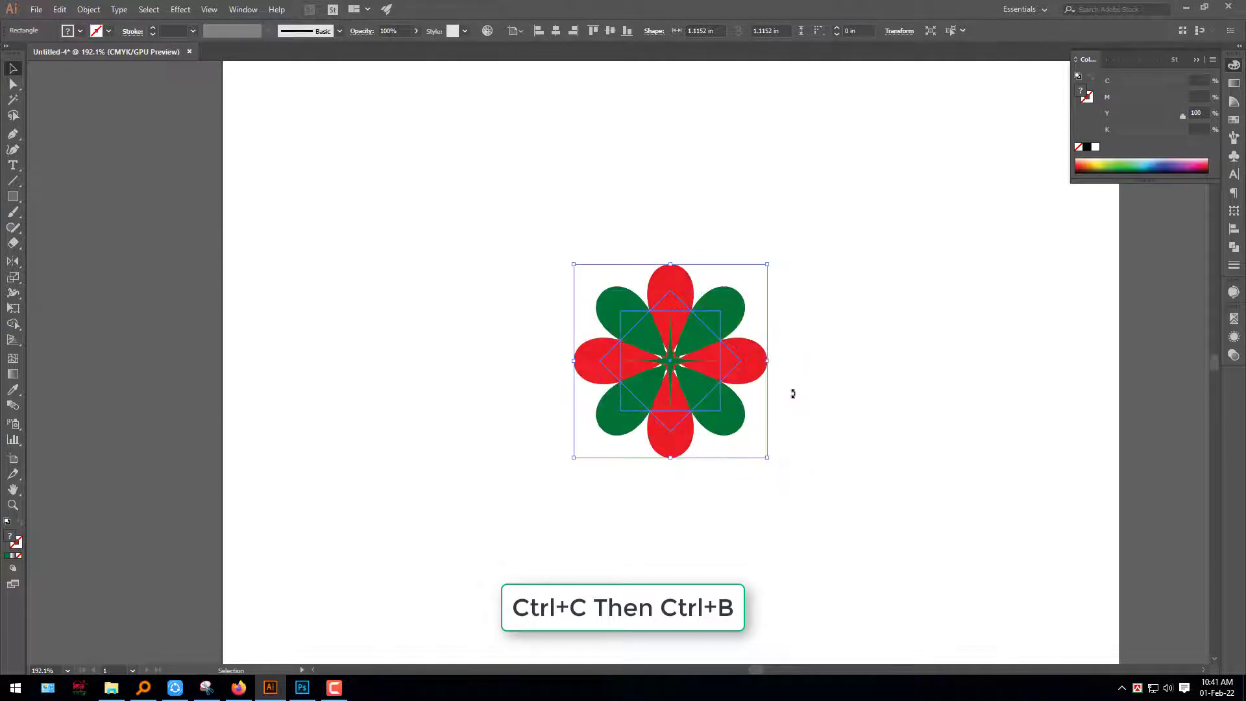
drag(769, 264, 799, 242)
click(868, 359)
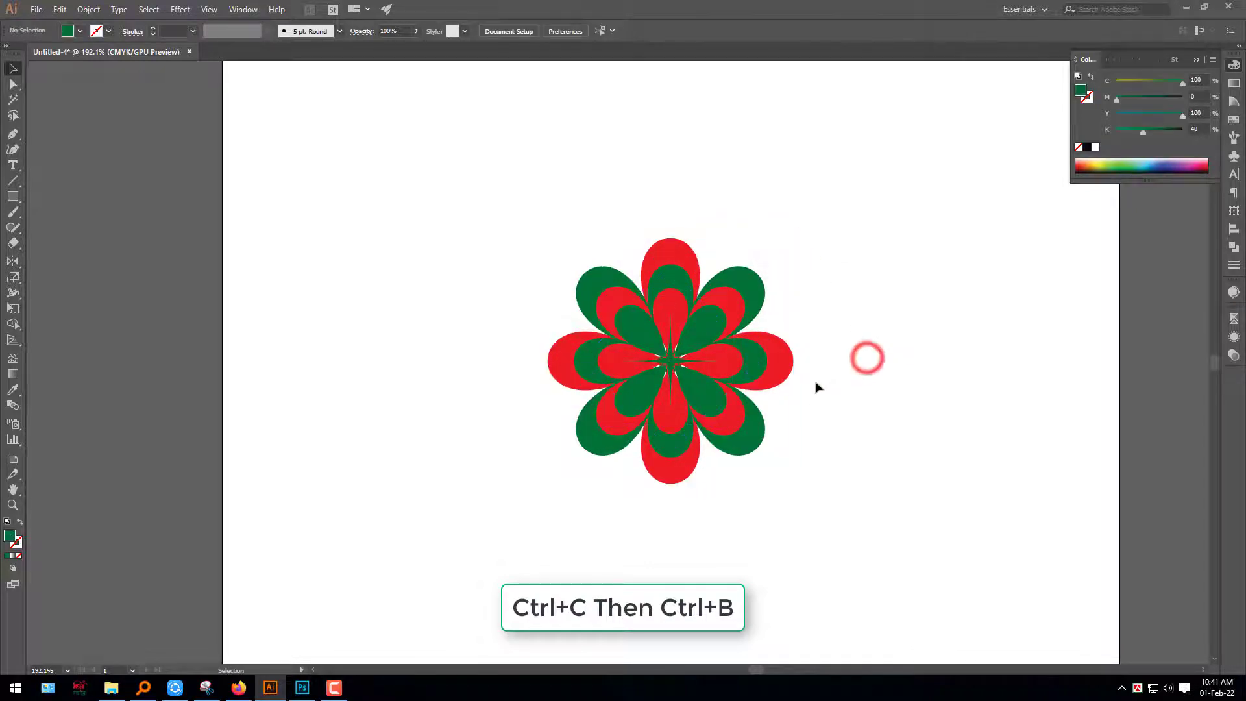
Paste a copy of the outermost flower behind it, rotate it 45 degrees and enlarge it from the centre to about 1.68 in
click(789, 365)
key(ctrl+c)
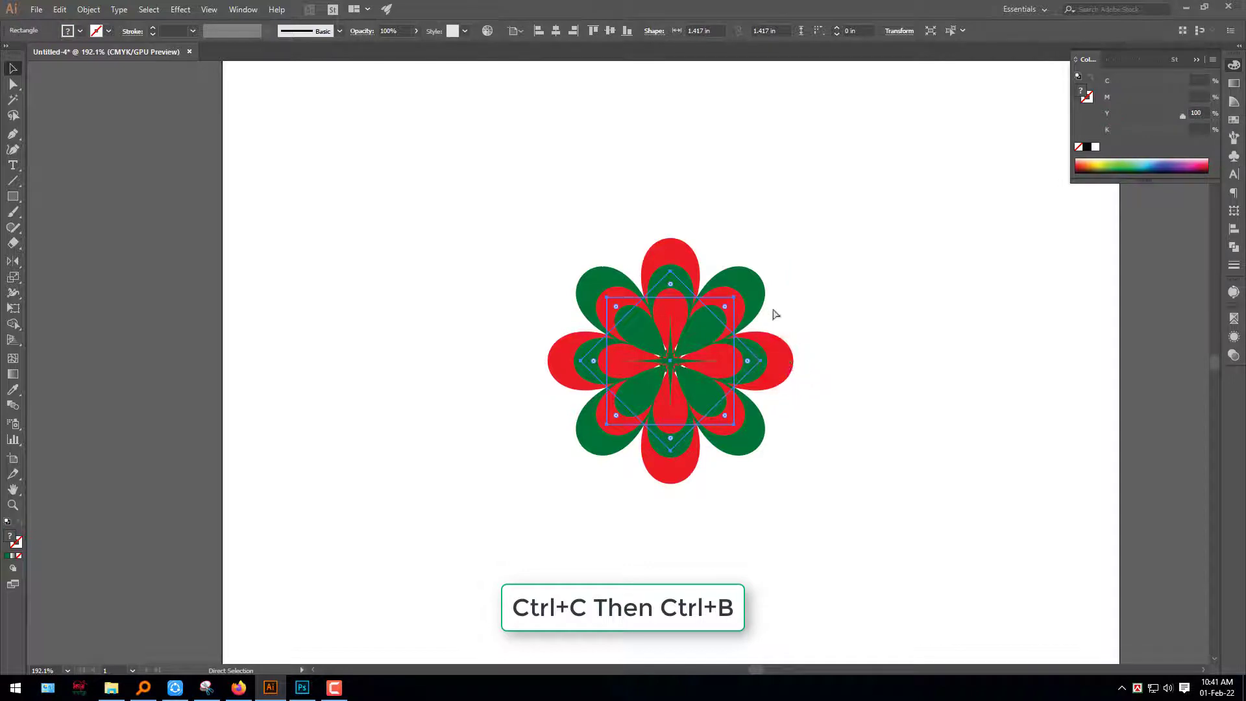
key(ctrl+b)
drag(801, 232, 843, 362)
drag(796, 240, 824, 226)
key(ctrl+b)
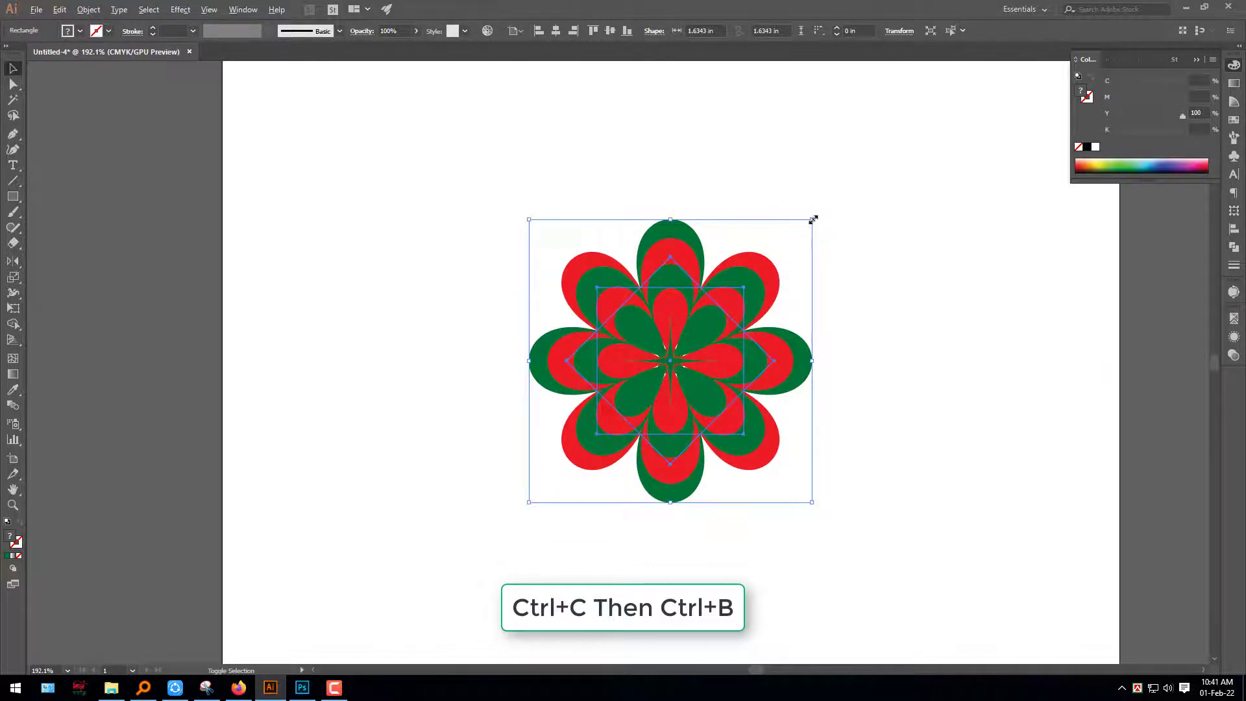
drag(813, 219, 816, 214)
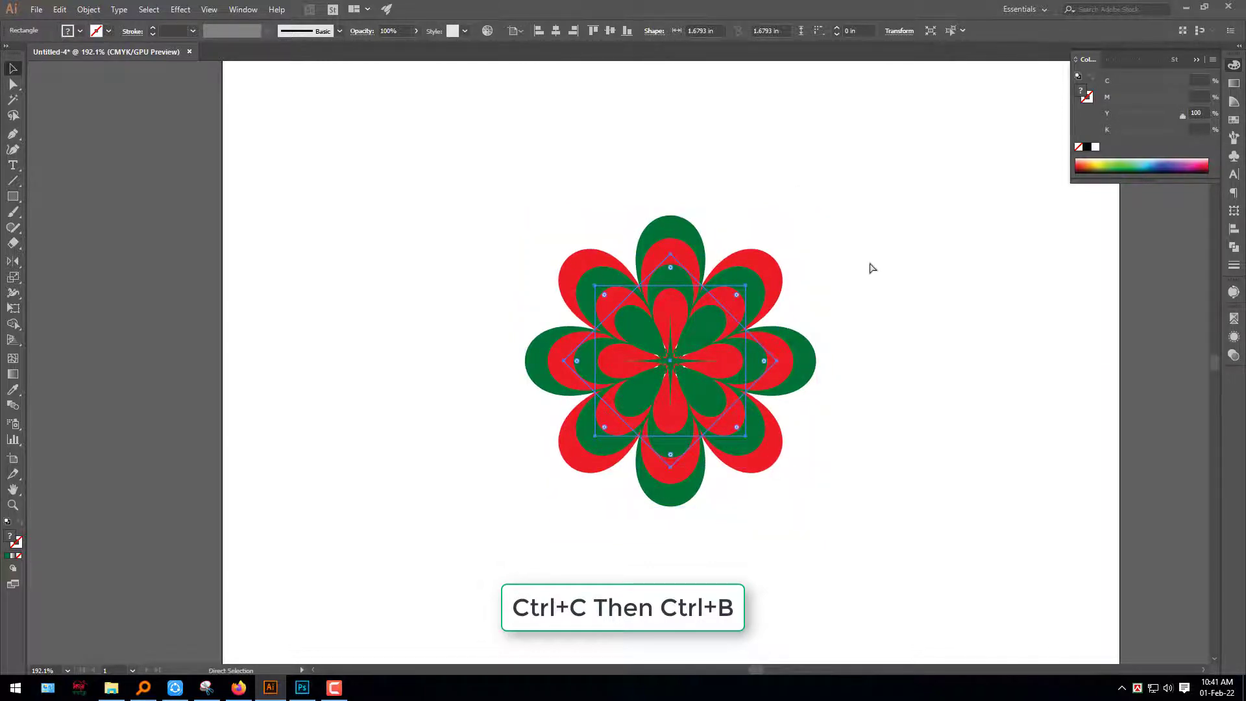
Add a fifth flower copy, rotated 45 degrees and enlarged from the centre to about 1.92 in, and send it behind all layers
key(ctrl+b)
drag(822, 210, 865, 416)
drag(819, 362, 839, 361)
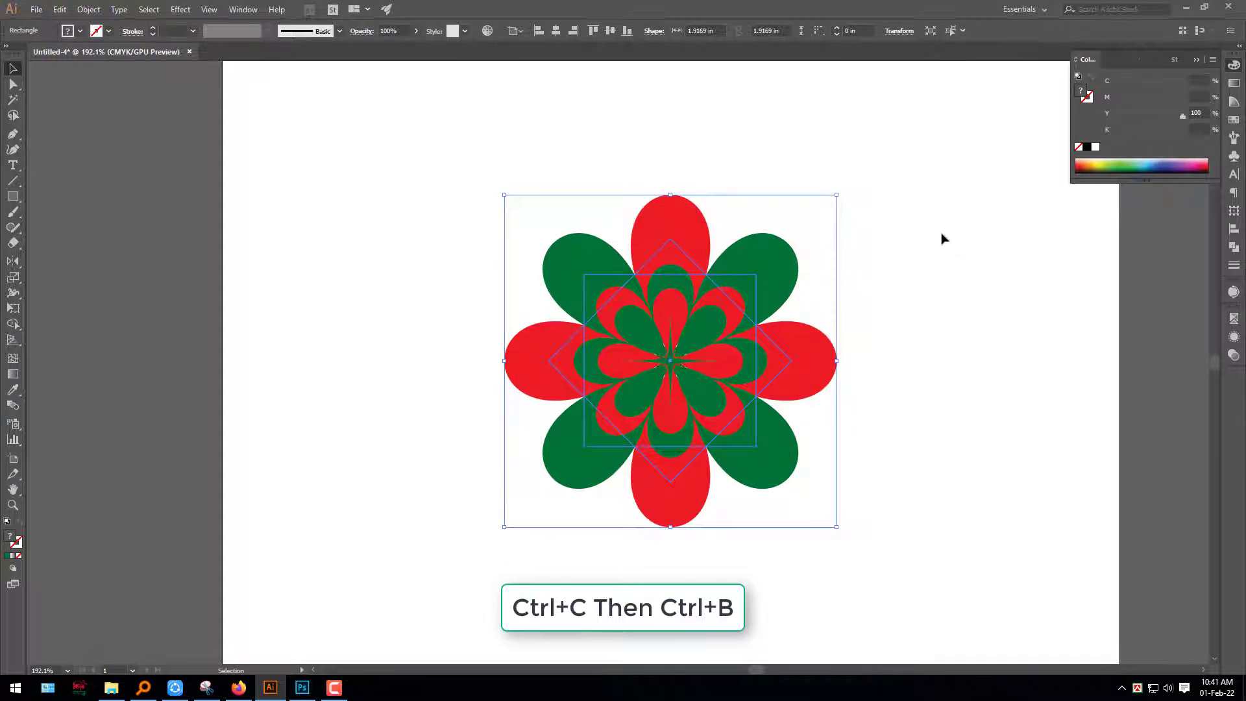
key(ctrl+shift+[)
click(979, 421)
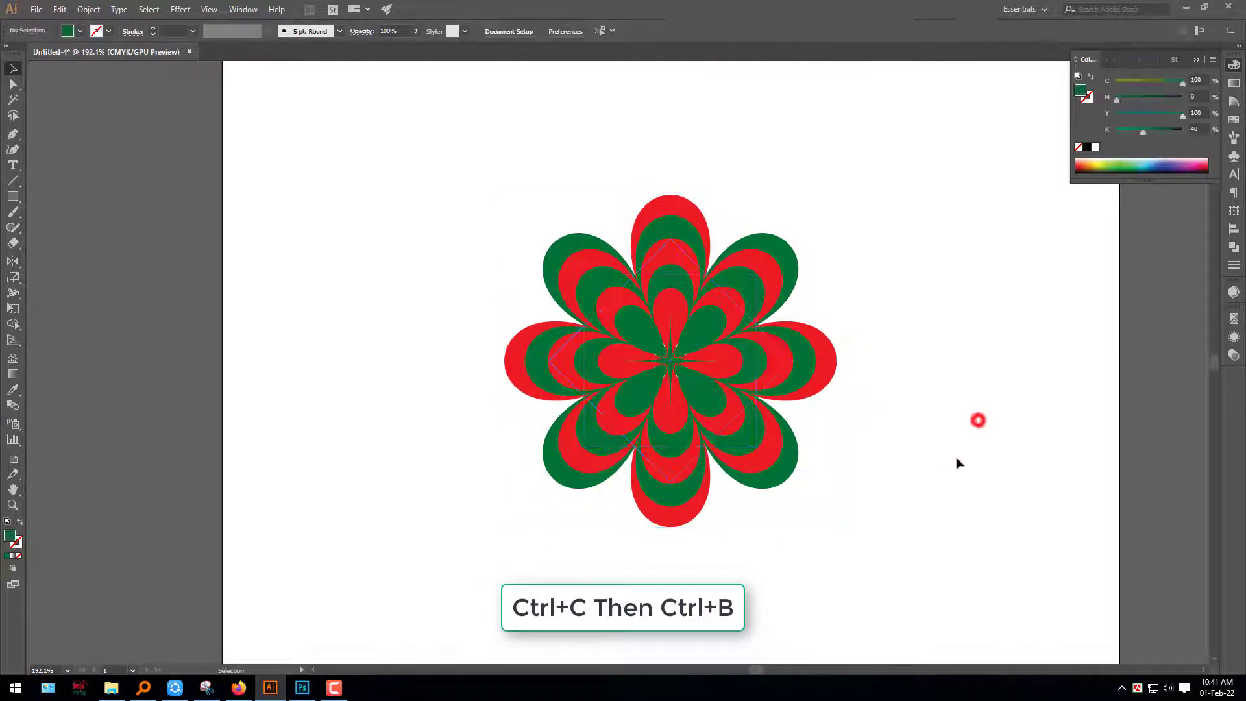
Ungroup the whole layered flower pattern so its individual flower layers can be selected separately
drag(948, 473, 662, 317)
right_click(660, 320)
click(712, 414)
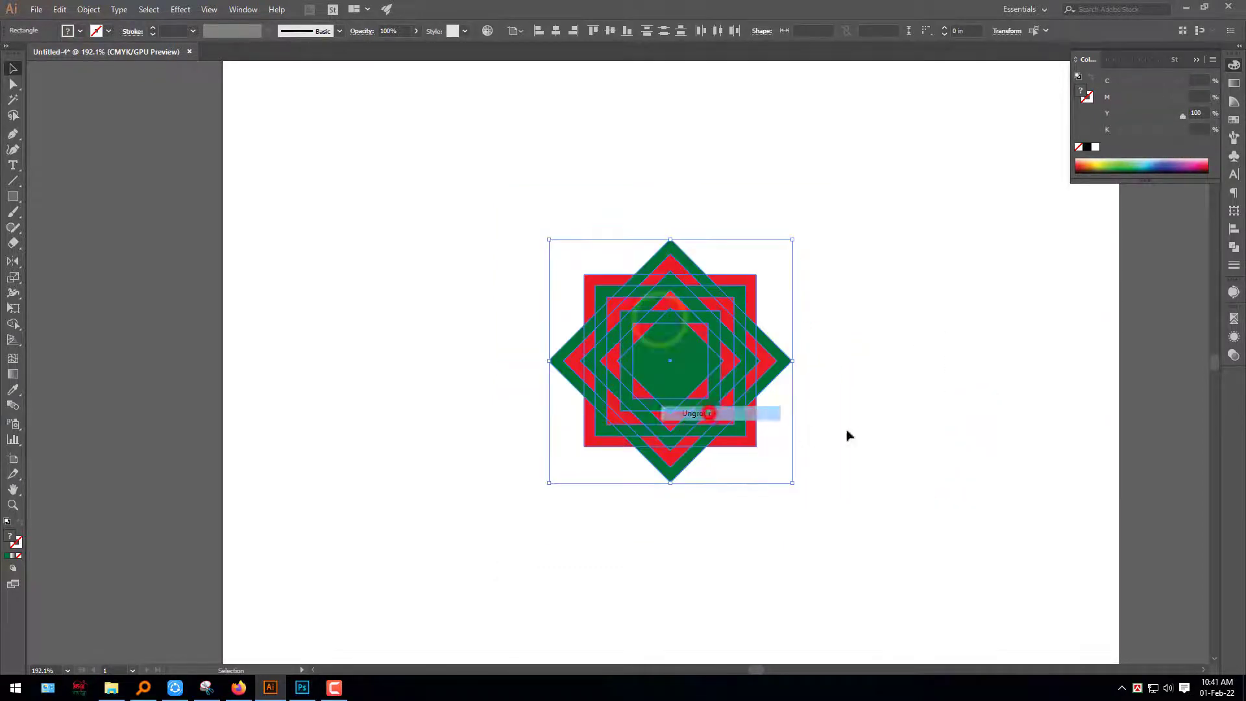
click(935, 437)
click(666, 376)
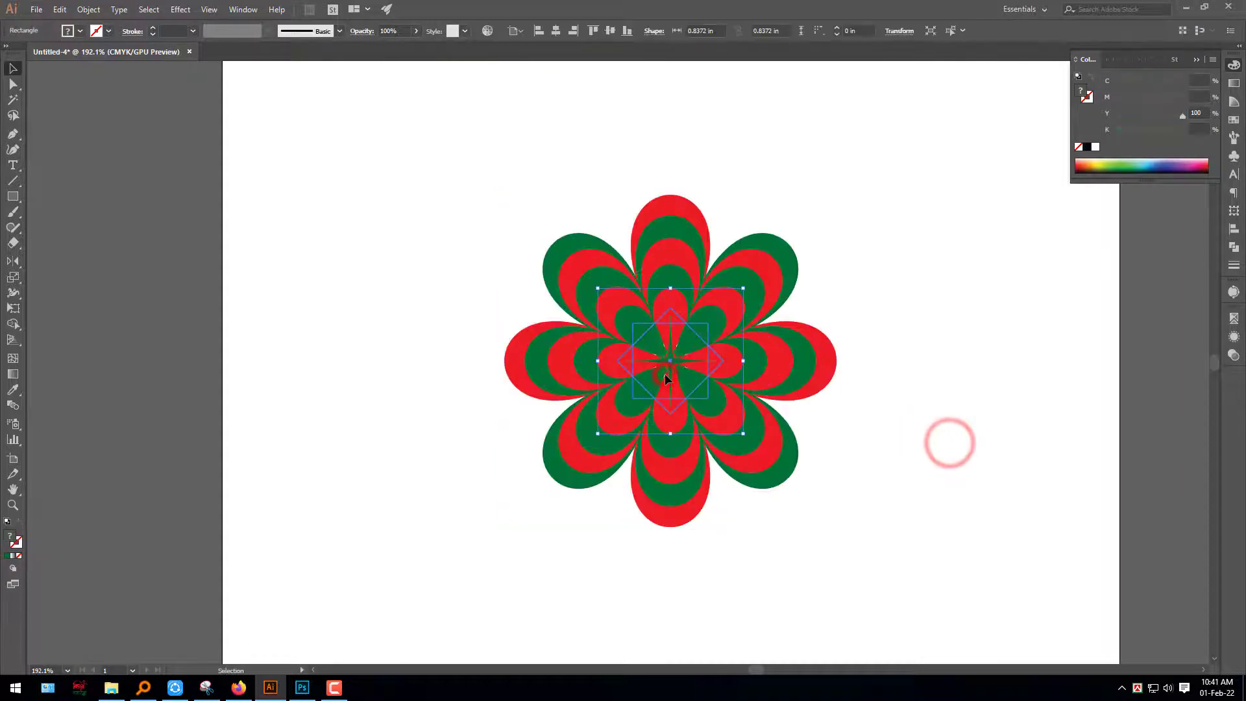
click(979, 370)
Directly select the innermost green diagonal petals and recolour them black
scroll(712, 381, up, 4)
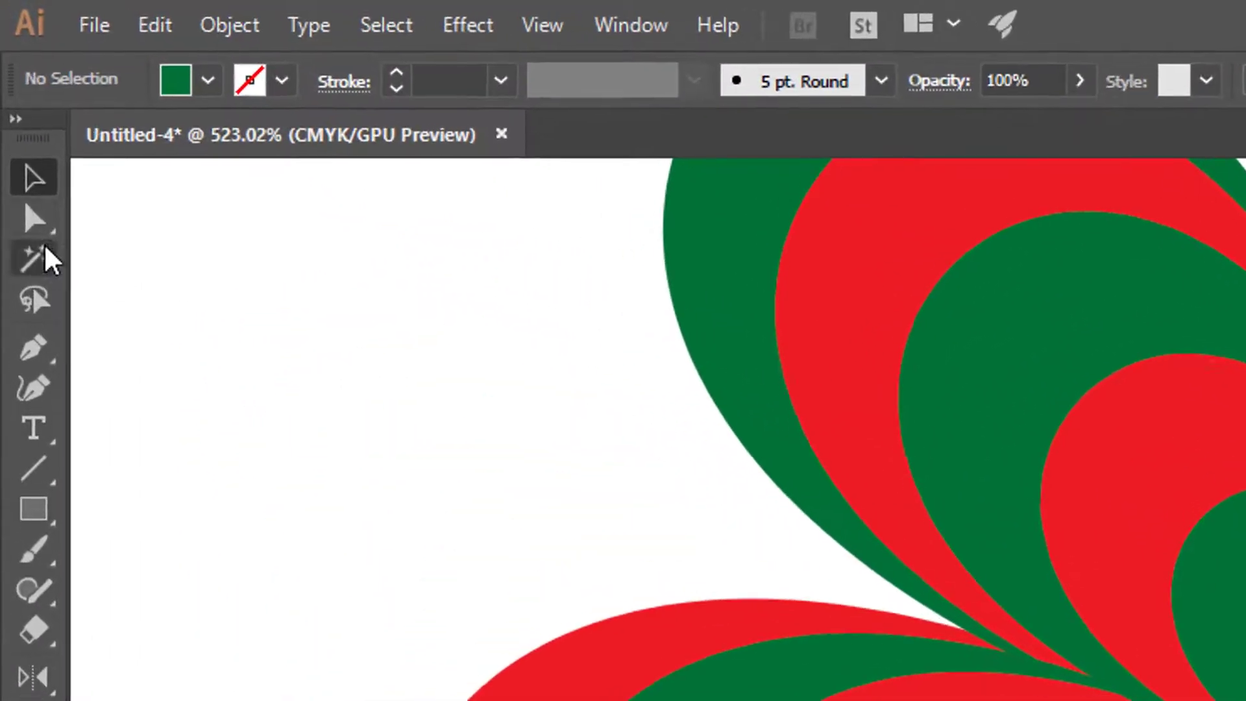
click(33, 218)
click(609, 315)
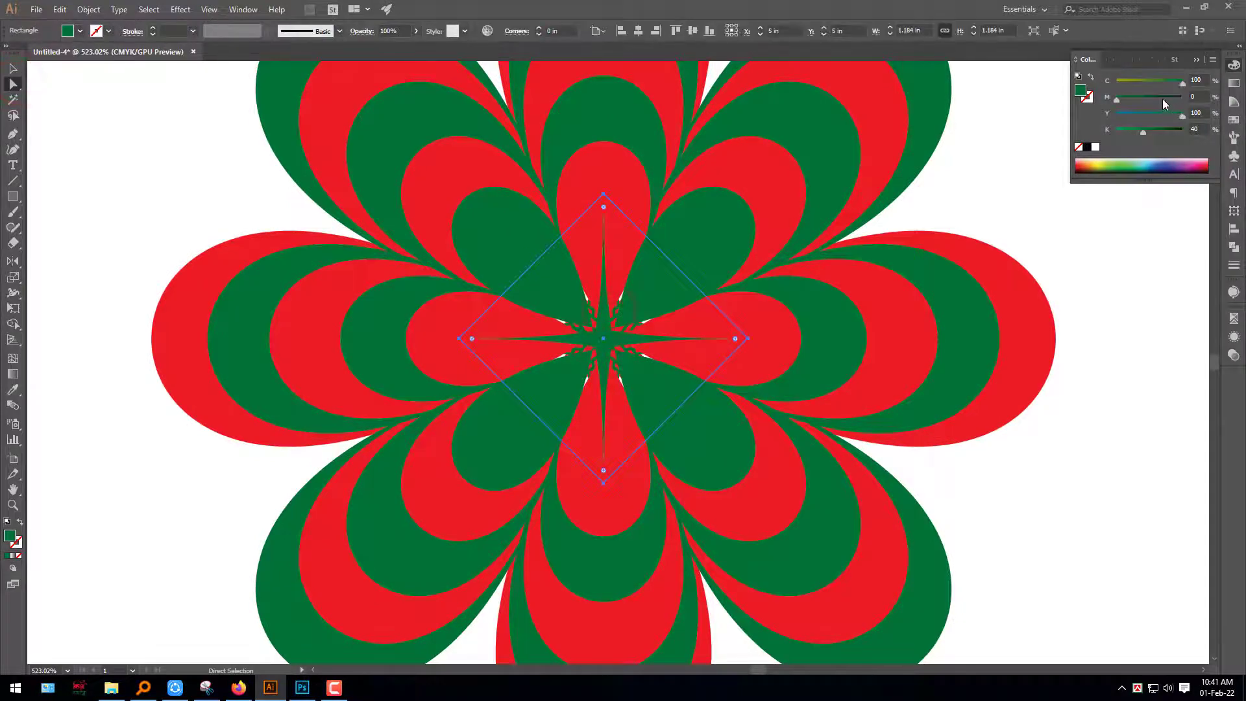
drag(1165, 100, 1116, 100)
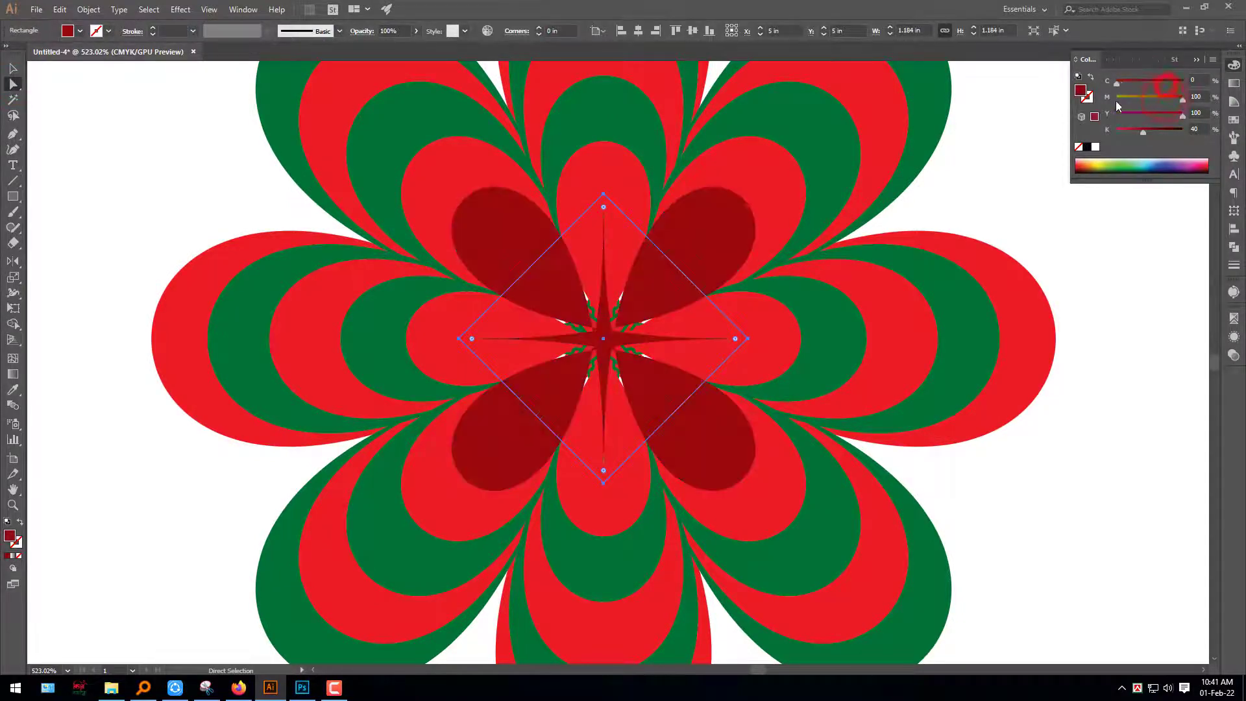
click(1089, 147)
click(1085, 314)
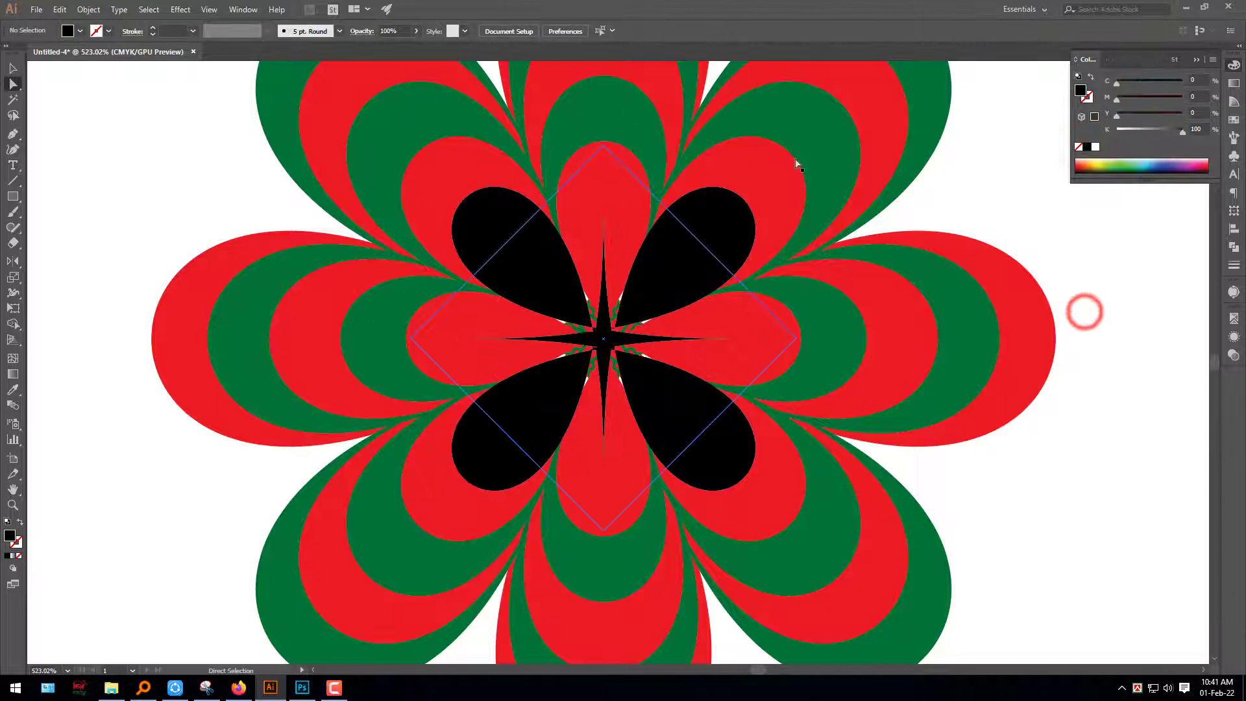
Recolour the second diagonal petal layer blue with C 100, M 100, Y 0, K 0 and the third diagonal layer white
click(764, 176)
drag(1166, 81, 1184, 82)
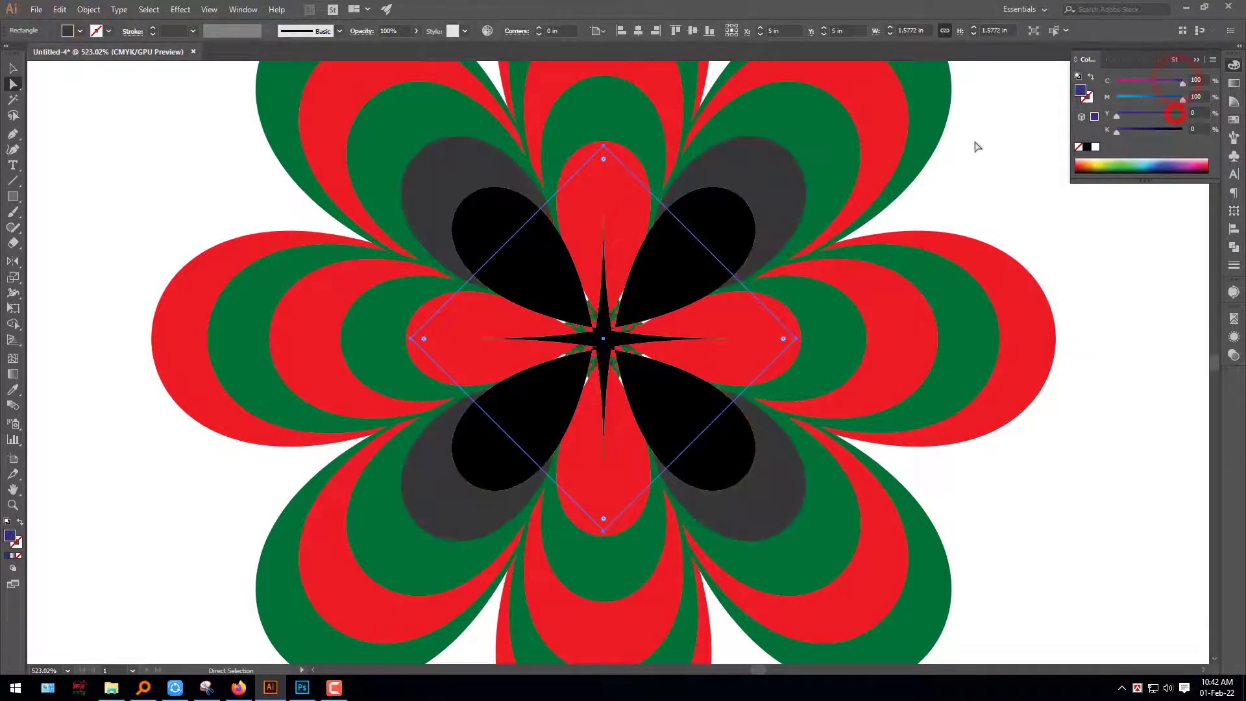
click(1155, 297)
click(822, 145)
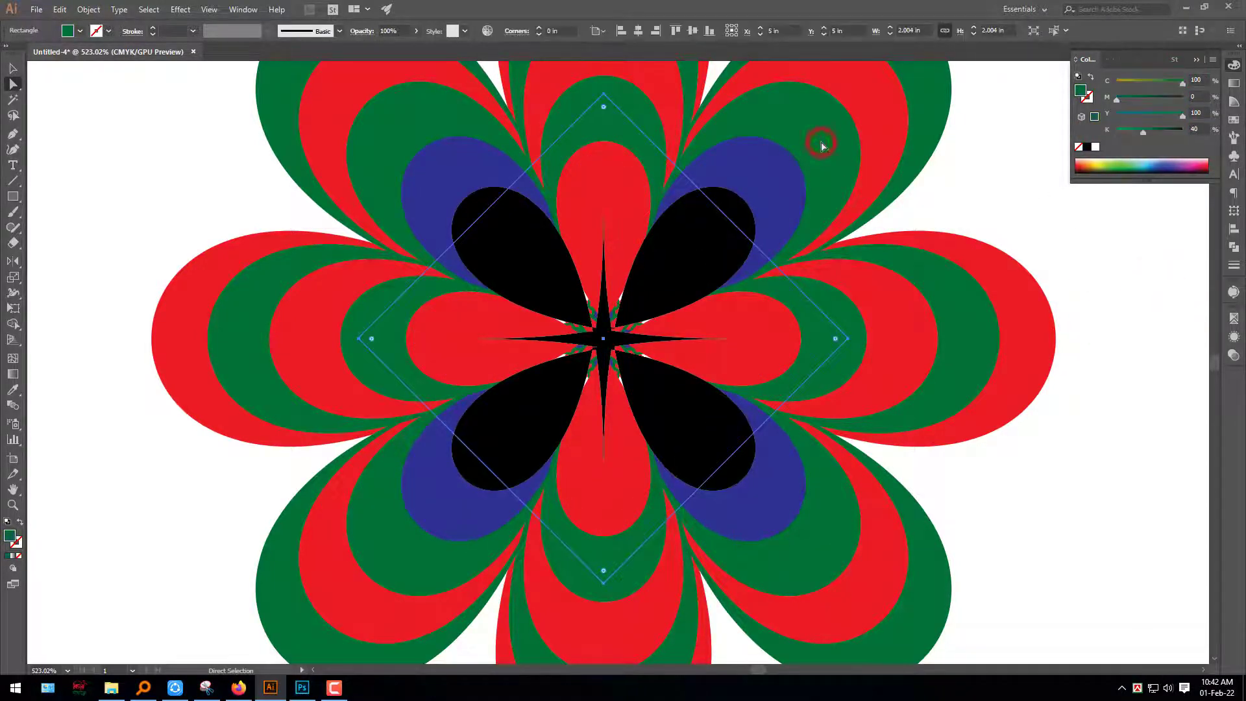
click(1097, 149)
click(1145, 287)
Recolour the fourth diagonal petal layer orange with C 0, M 55, Y 100, K 0
drag(818, 218, 613, 120)
drag(779, 197, 759, 265)
click(823, 208)
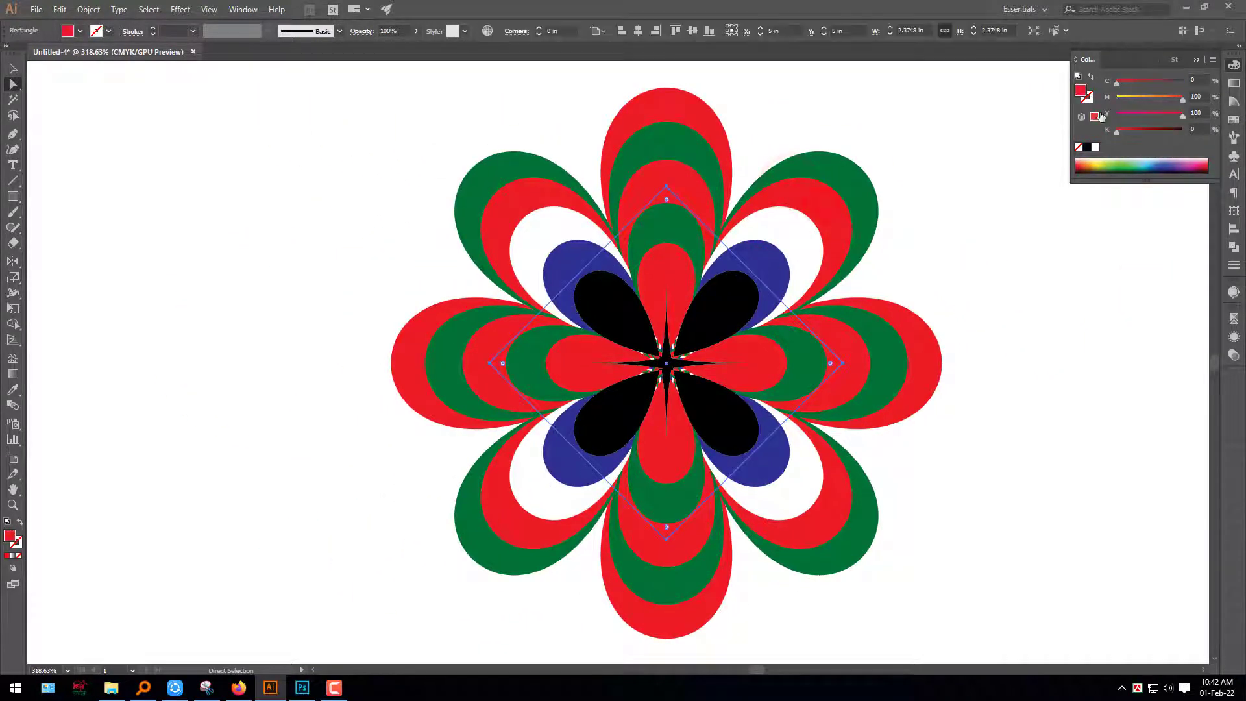
click(1154, 98)
click(1118, 314)
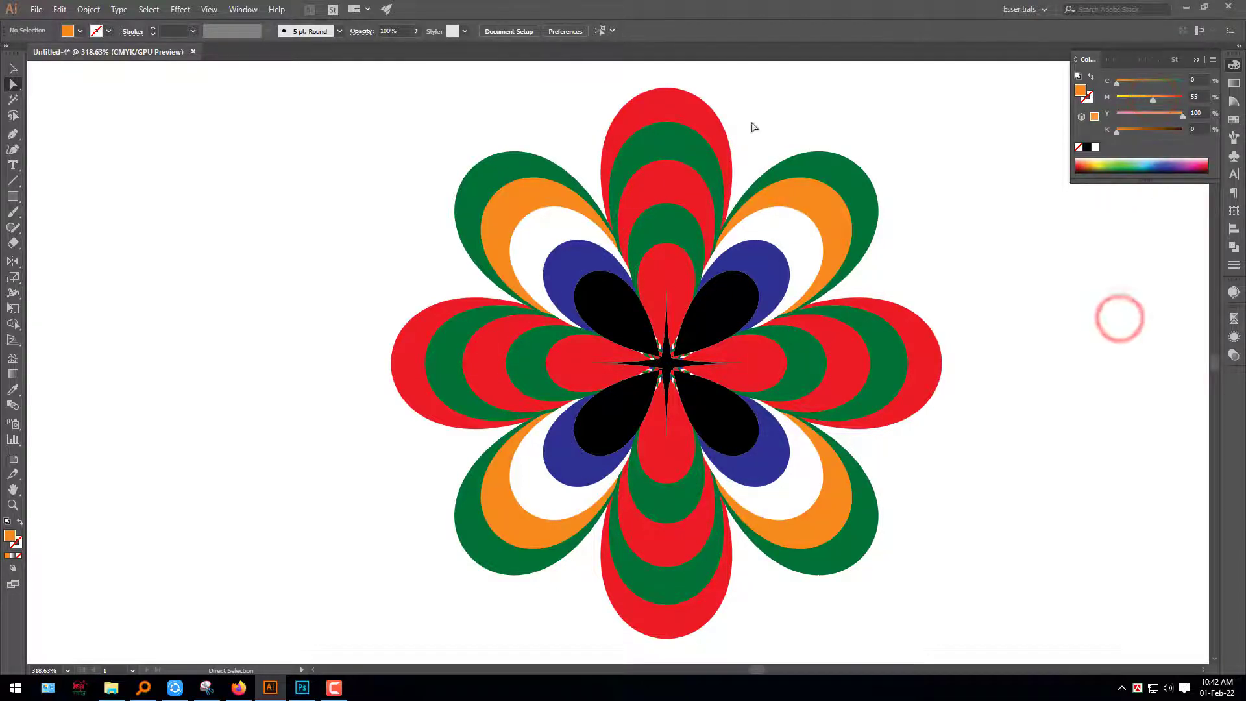
click(695, 119)
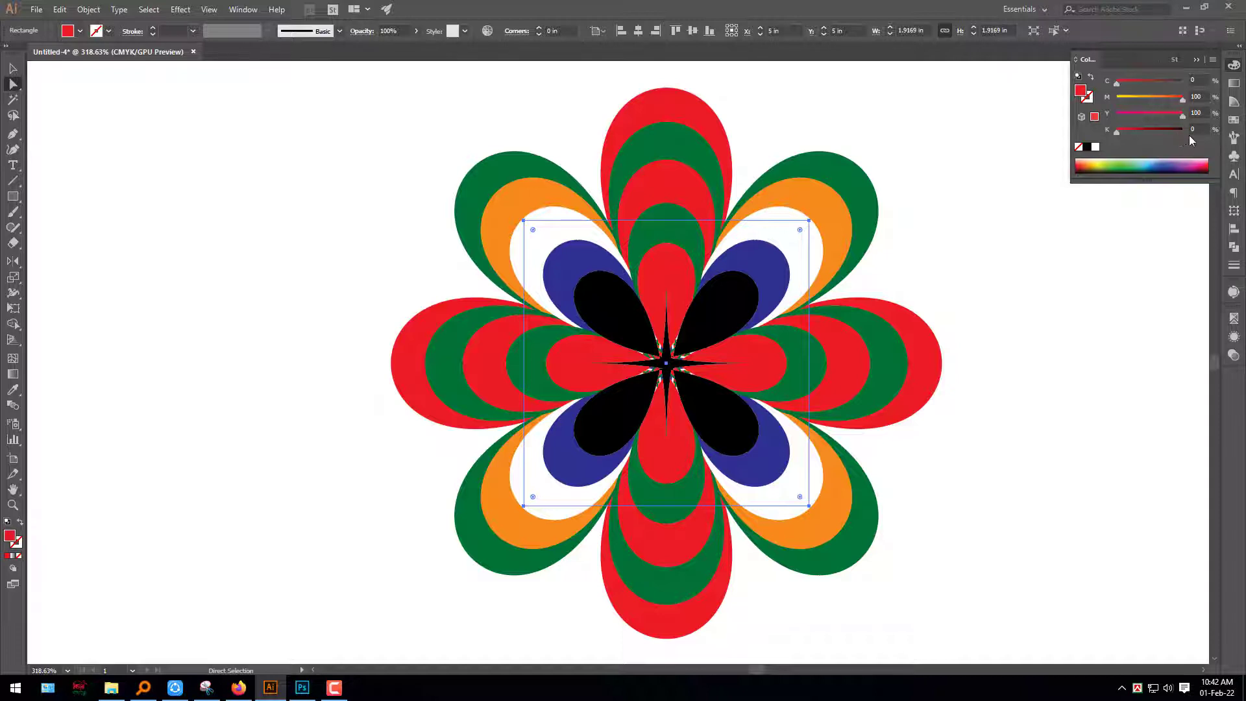
click(1107, 327)
Recolour the outermost green diagonal petals purple with C 59, M 100, Y 0, K 0
click(850, 176)
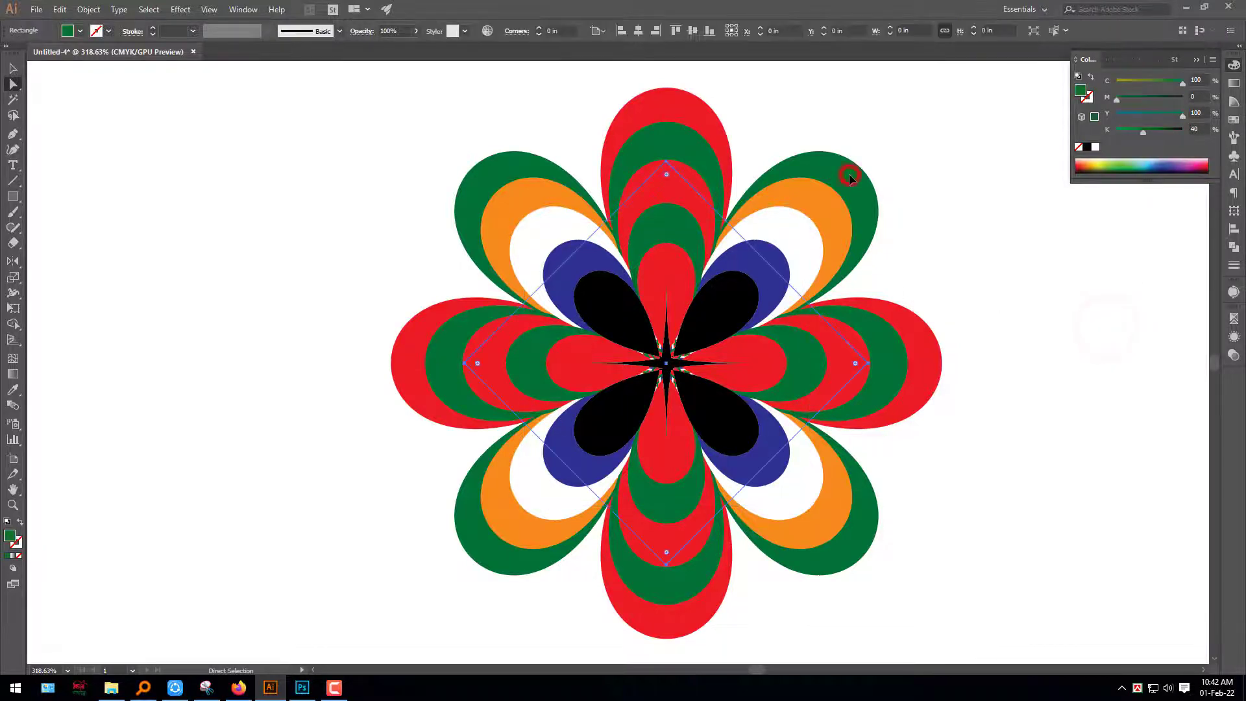
click(1095, 147)
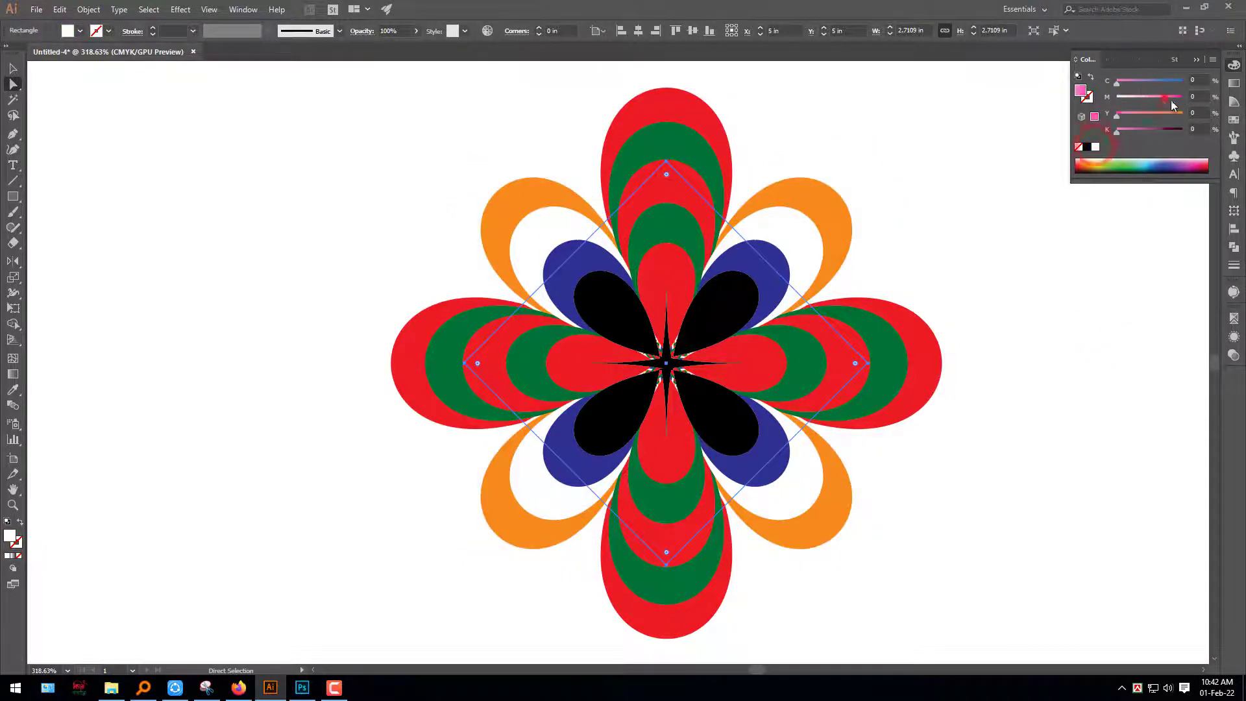
click(1154, 82)
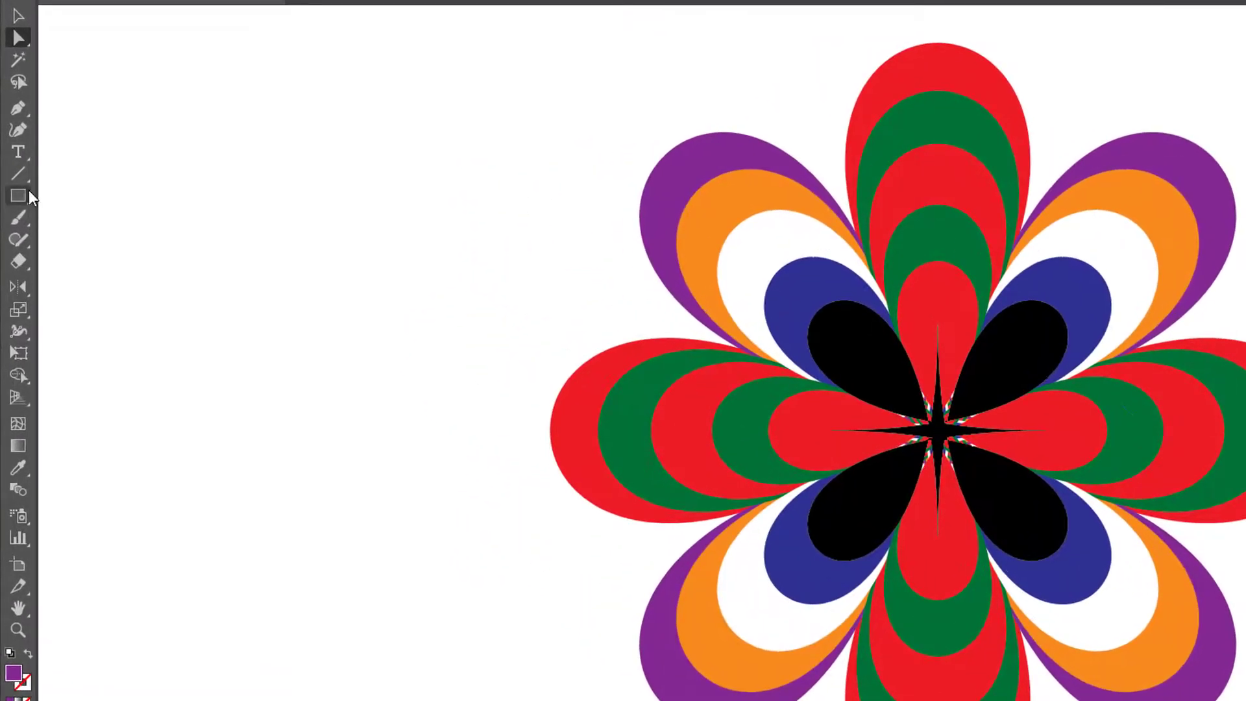
Draw a circle about 0.4 in wide over the flower's centre and align it to the centre horizontally and vertically
drag(29, 196, 84, 239)
drag(907, 397, 978, 470)
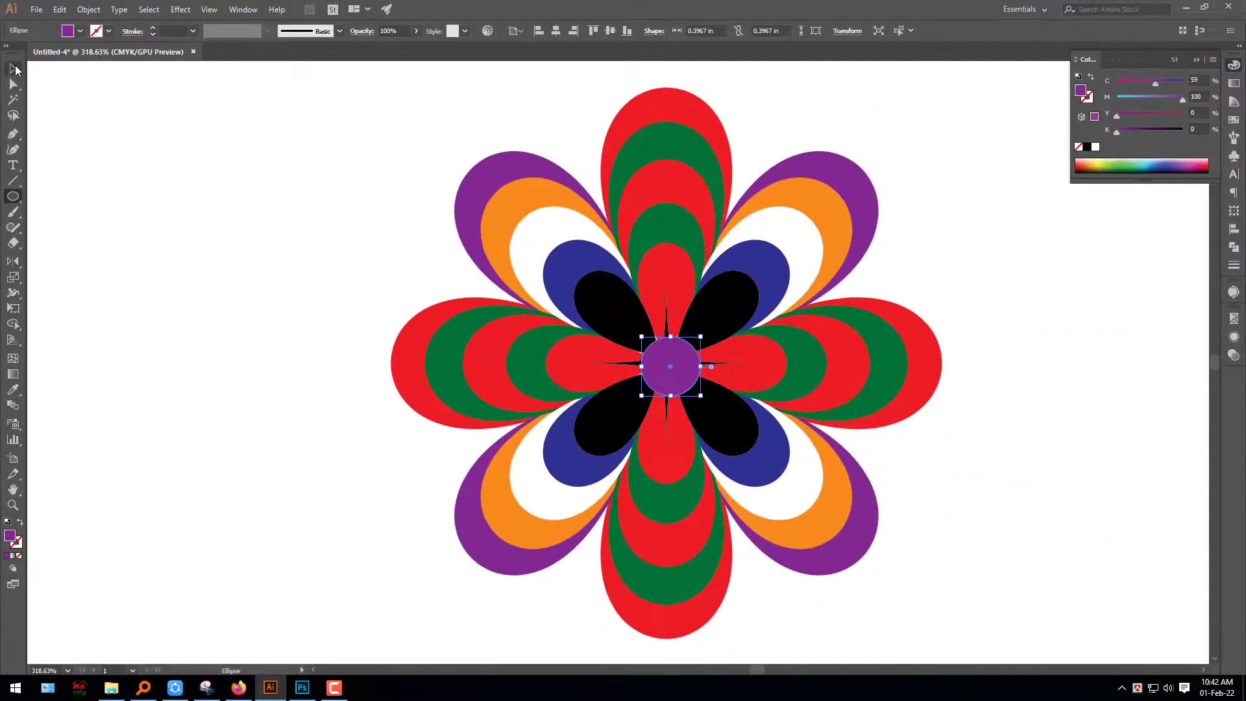
click(14, 68)
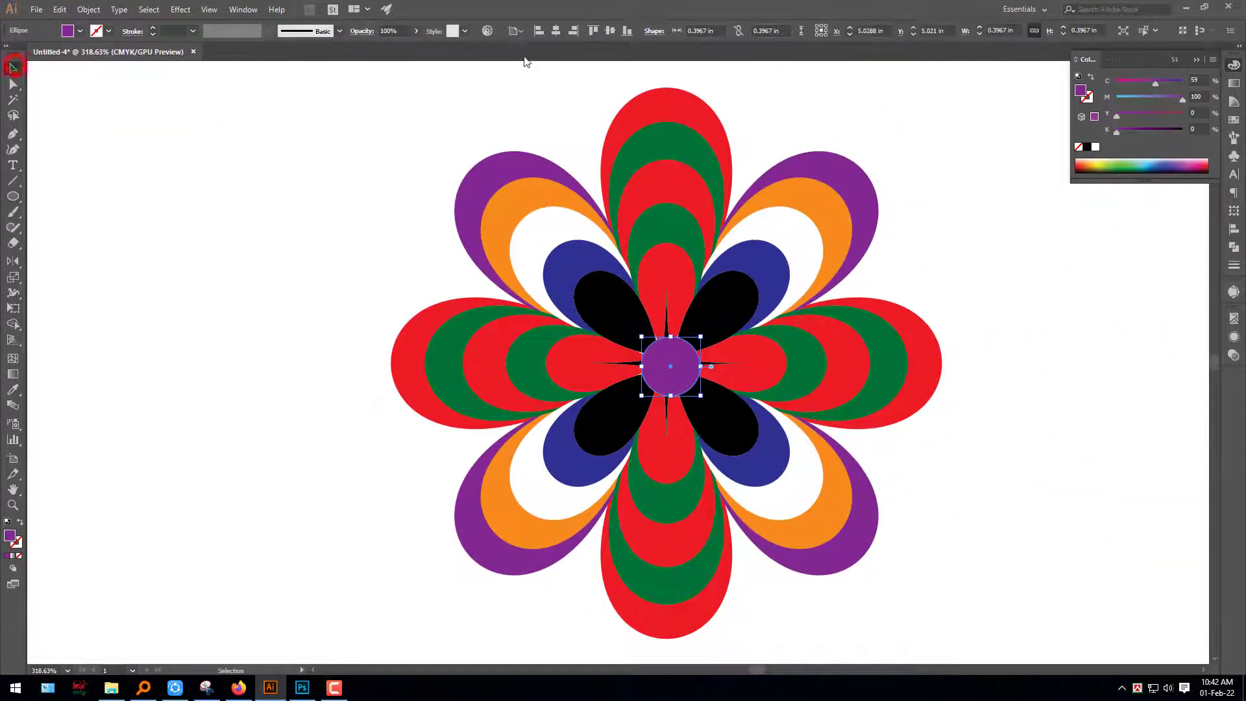
click(555, 33)
click(611, 30)
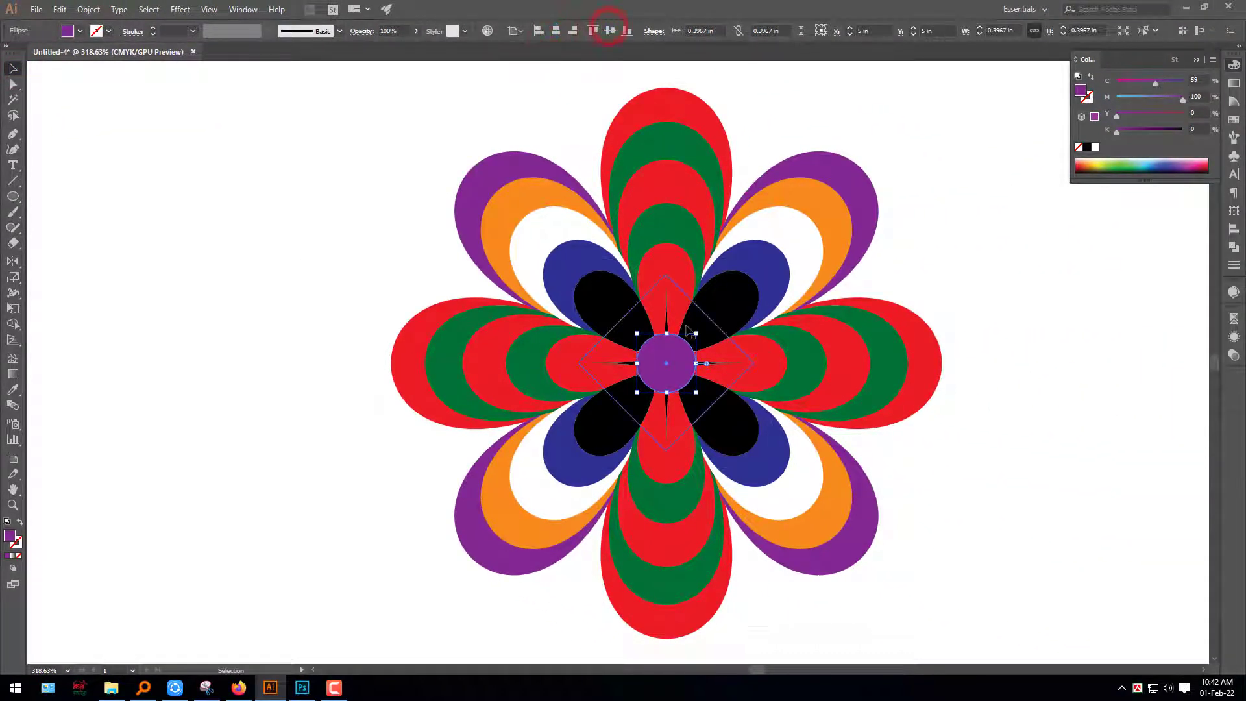
Enlarge the central circle from its centre to about 0.5 in and fill it orange with C 0, M 57, Y 100, K 0
drag(697, 333, 705, 326)
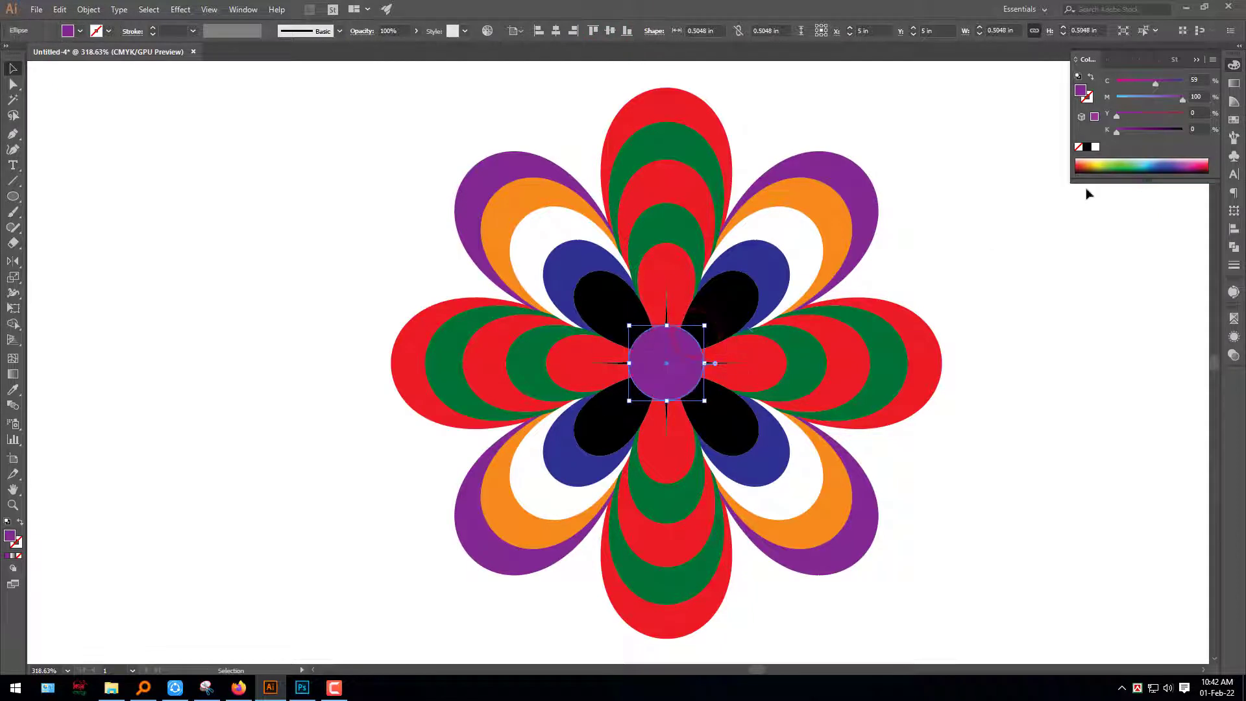
click(1095, 148)
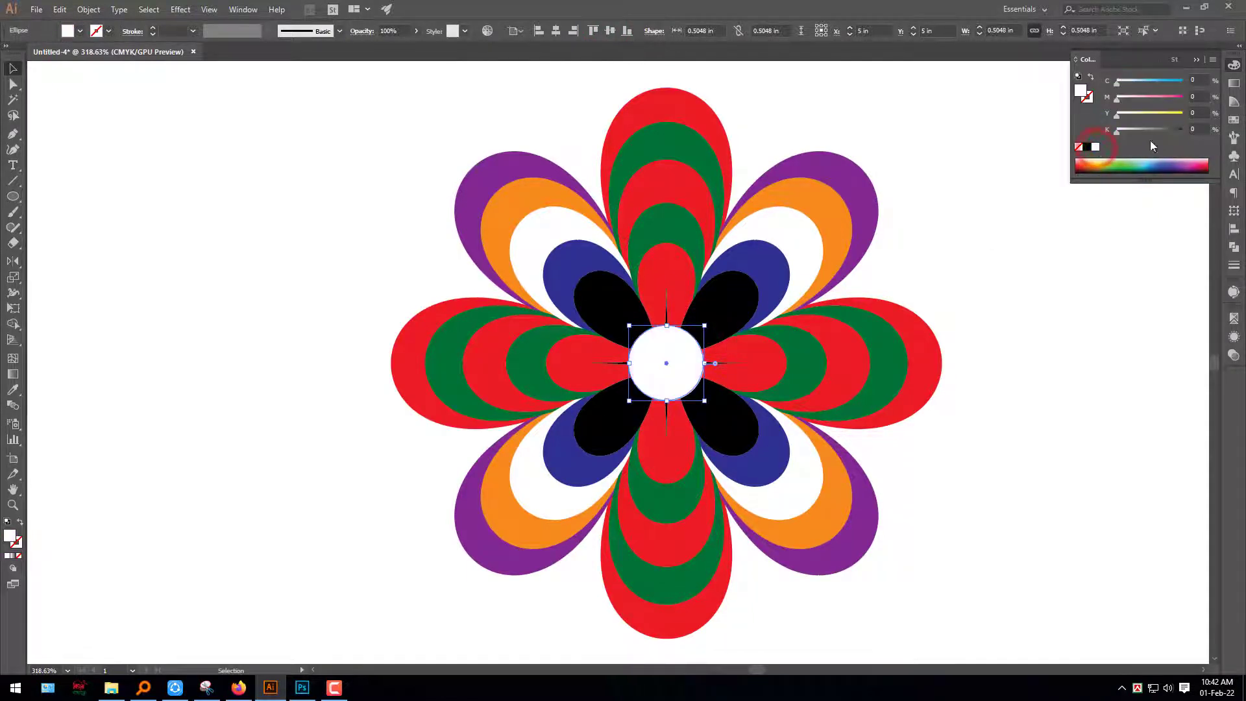
click(1175, 115)
click(1155, 98)
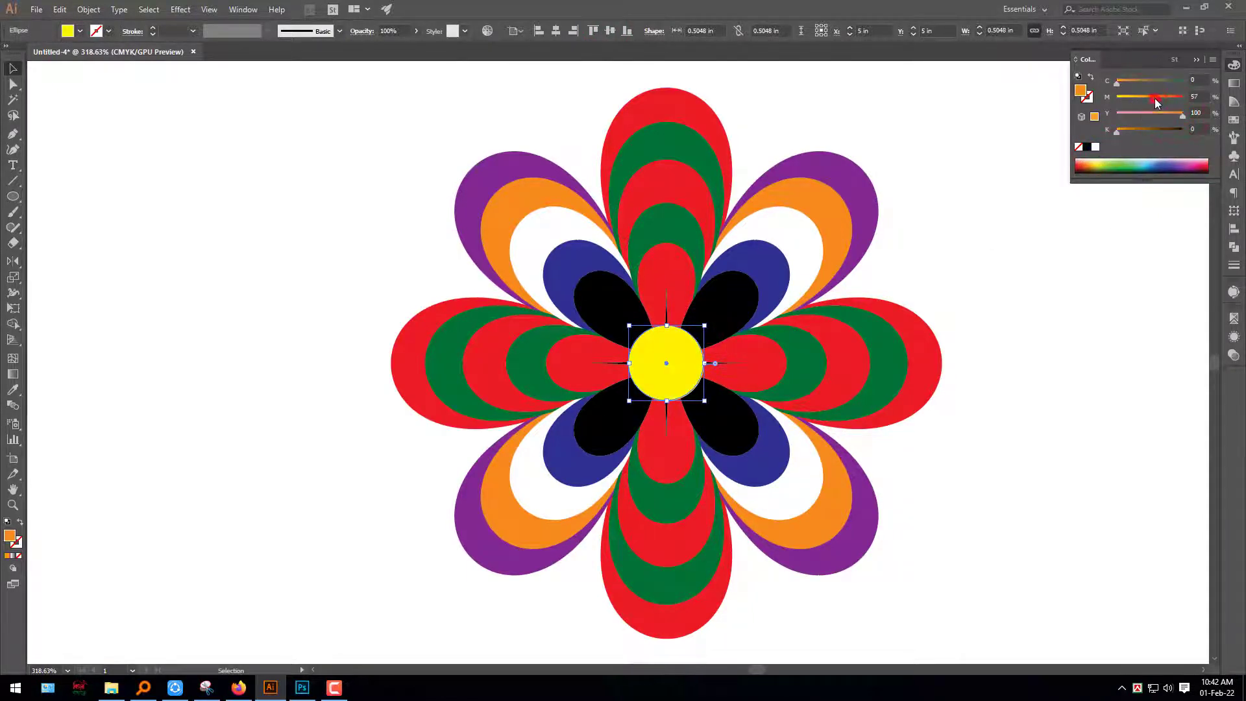
click(1074, 300)
Recolour the outer green layer of the vertical and horizontal petals with the orange sampled from the diagonal petals
key(ctrl+space)
drag(1005, 377, 902, 353)
key(space)
drag(980, 408, 663, 342)
click(564, 276)
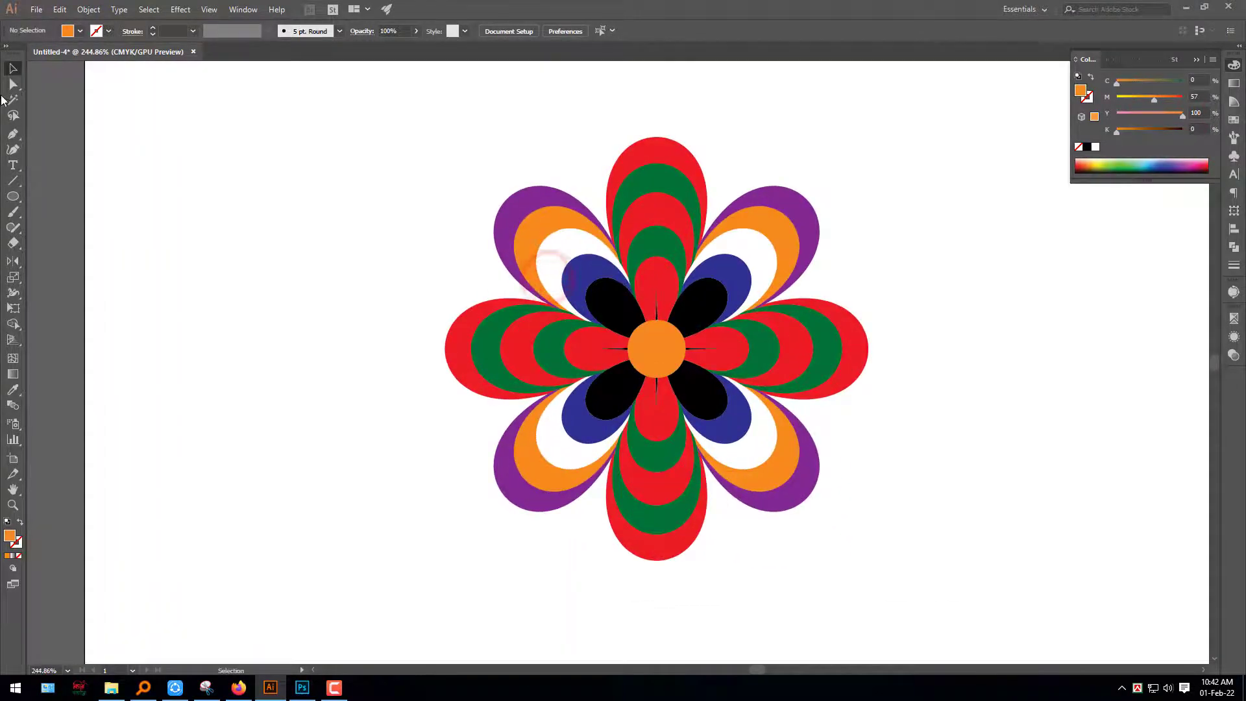
click(650, 185)
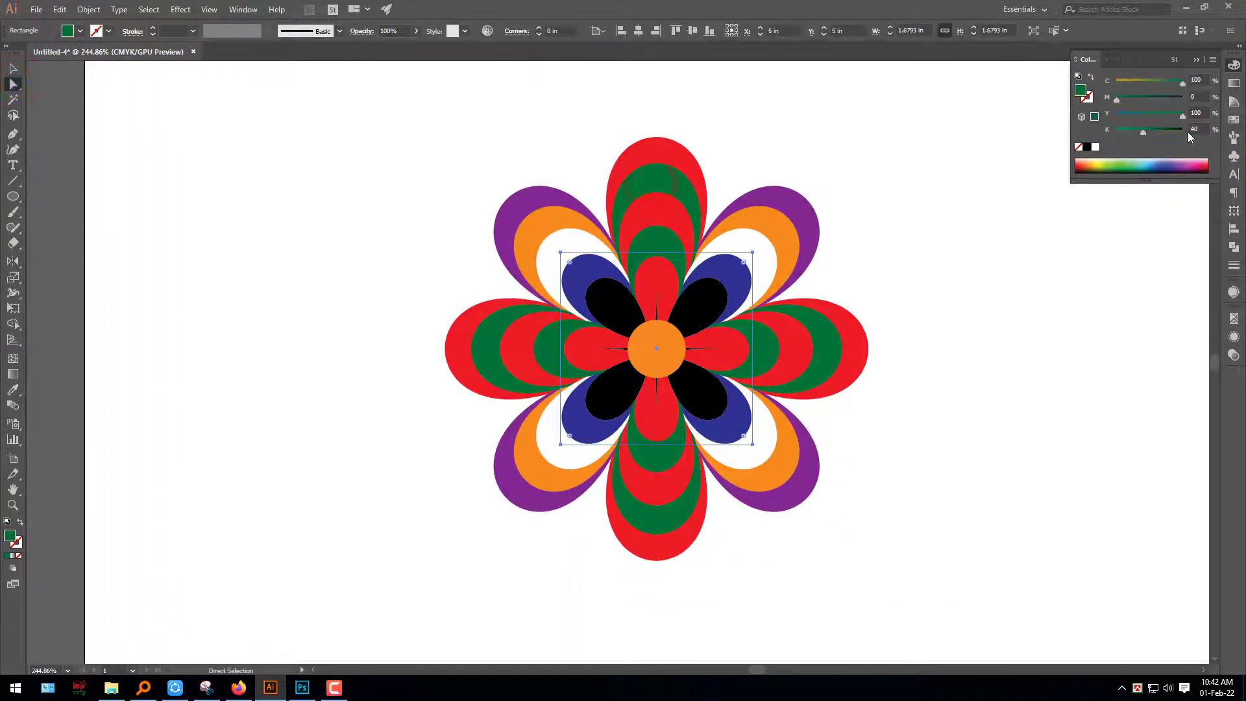
key(i)
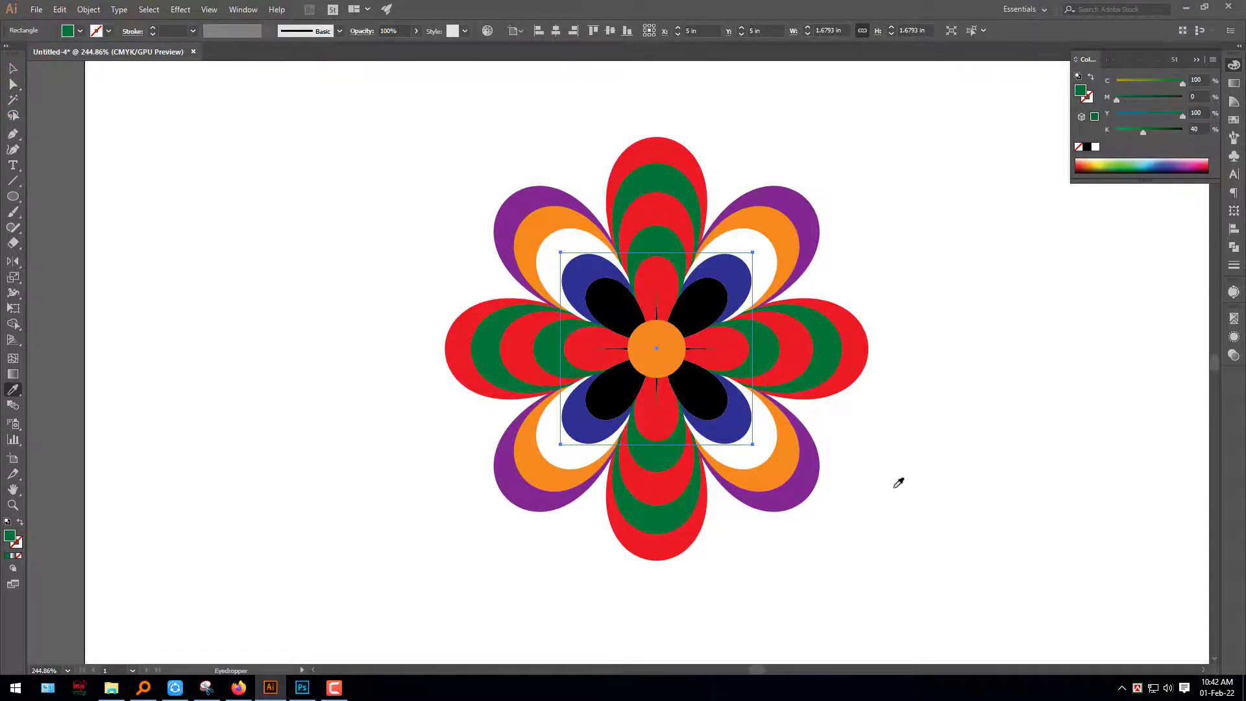
click(541, 211)
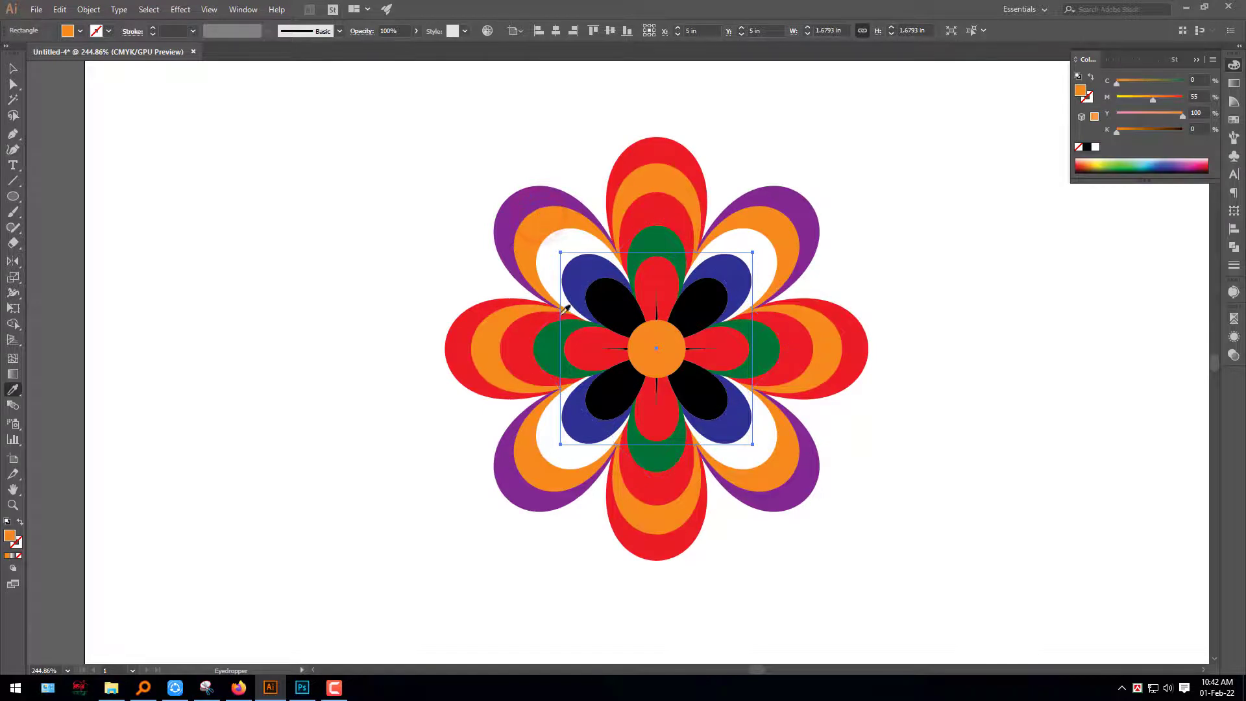
click(14, 85)
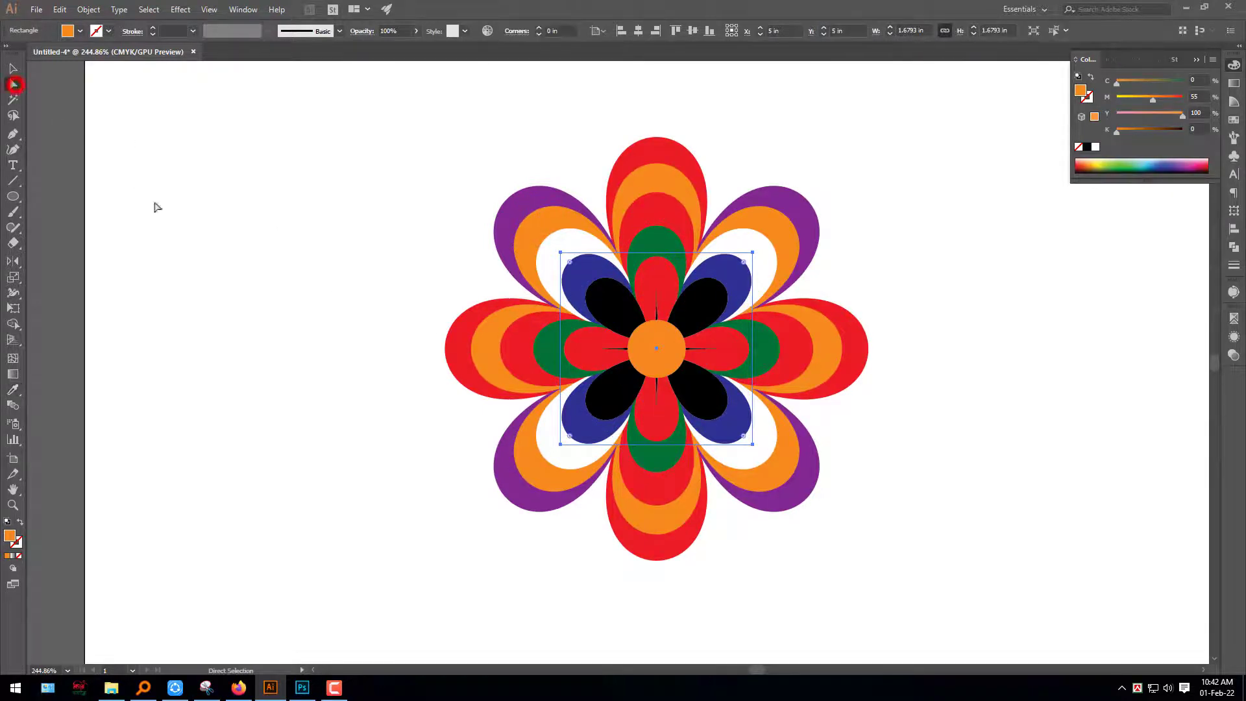
click(187, 239)
Recolour the outermost red petals with the purple sampled from the outer diagonal petals
click(648, 144)
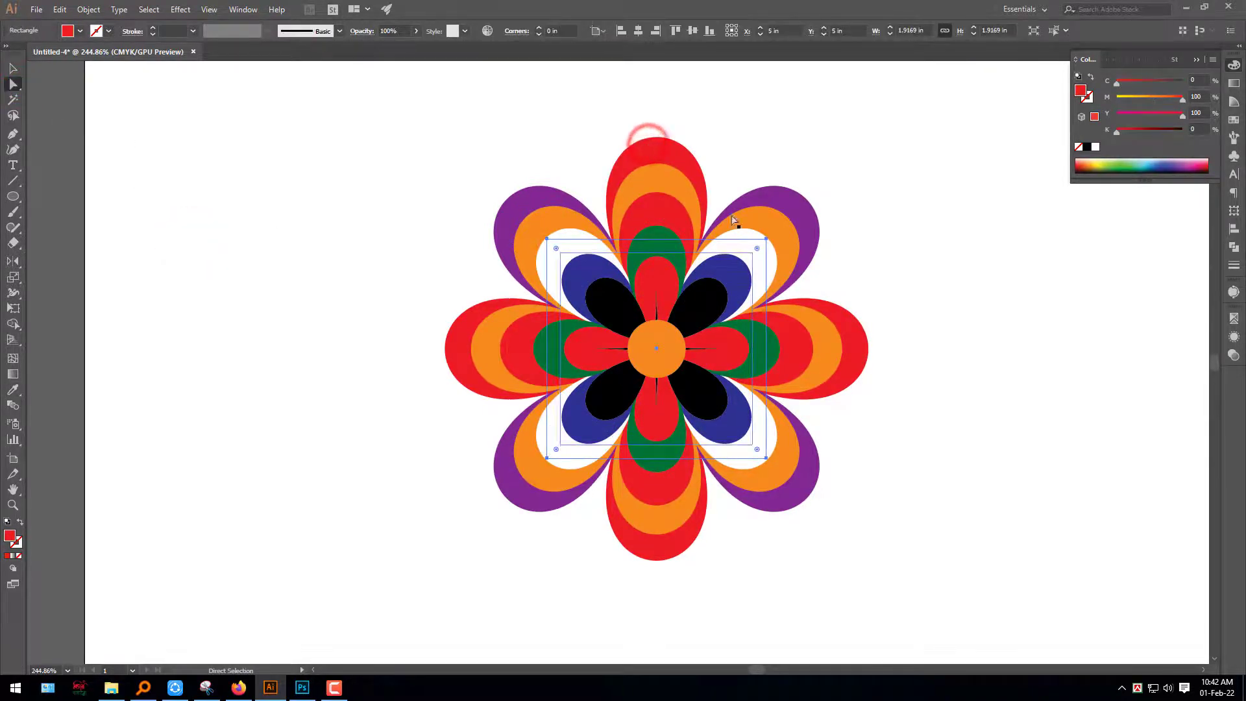
key(o)
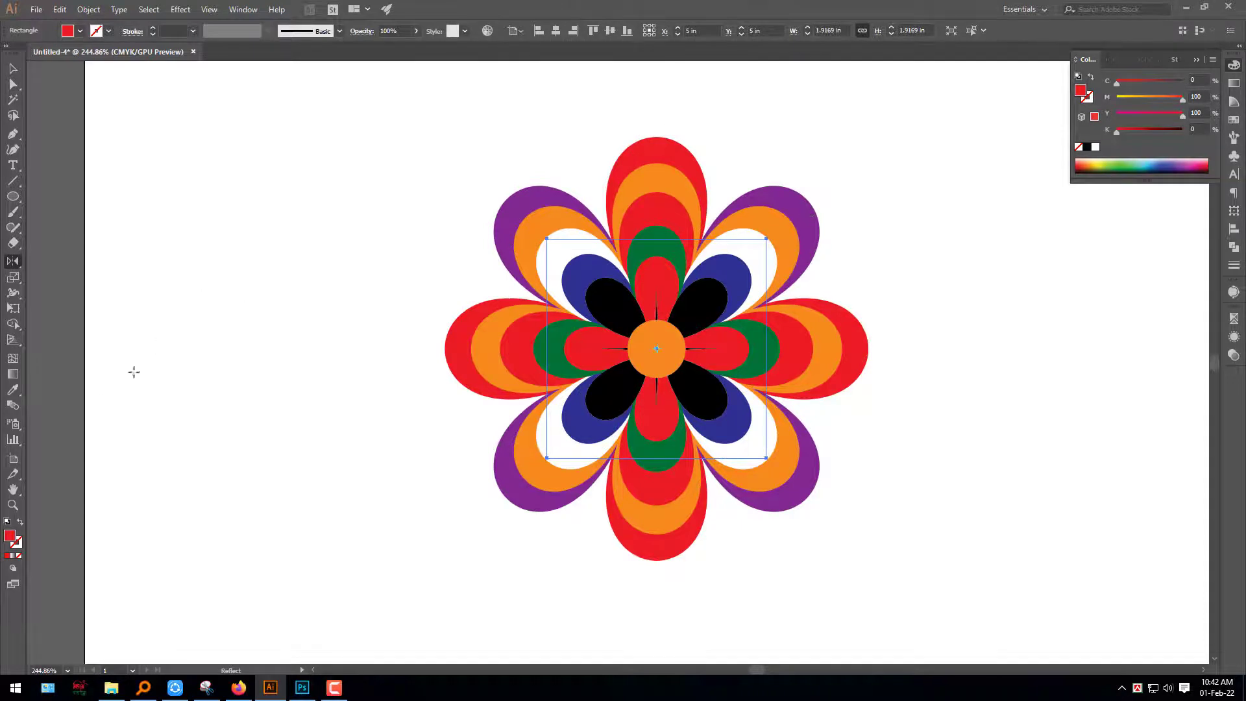
click(794, 197)
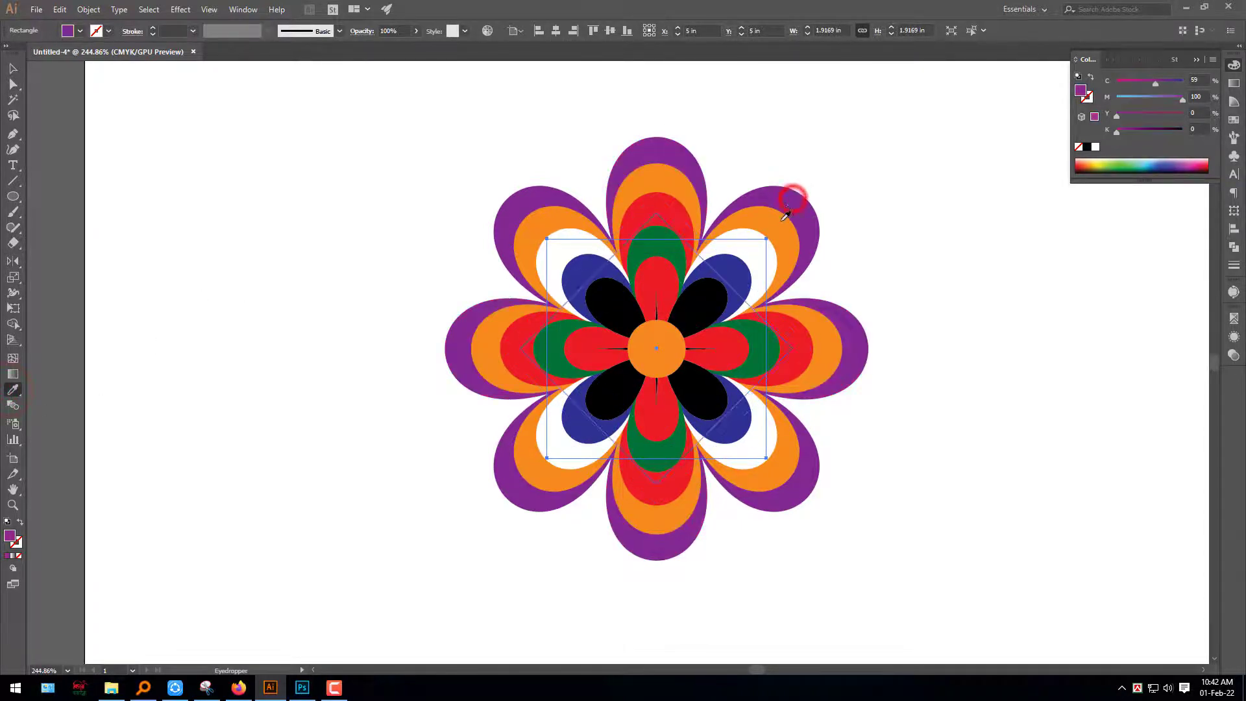
click(14, 71)
click(186, 215)
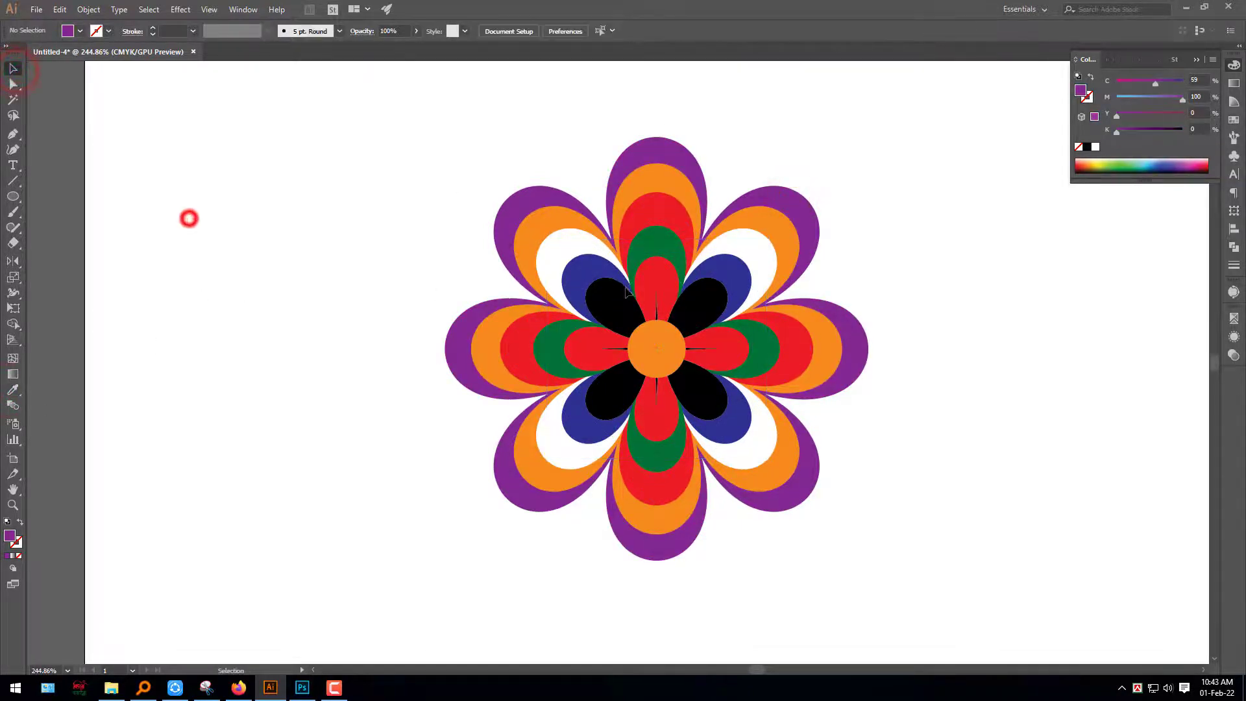
Draw a curved stem with the Pen tool from the flower's lower middle petal down to the lower left of the artboard
ctrl+alt+click(890, 342)
drag(887, 385, 670, 302)
drag(603, 278, 708, 257)
click(350, 334)
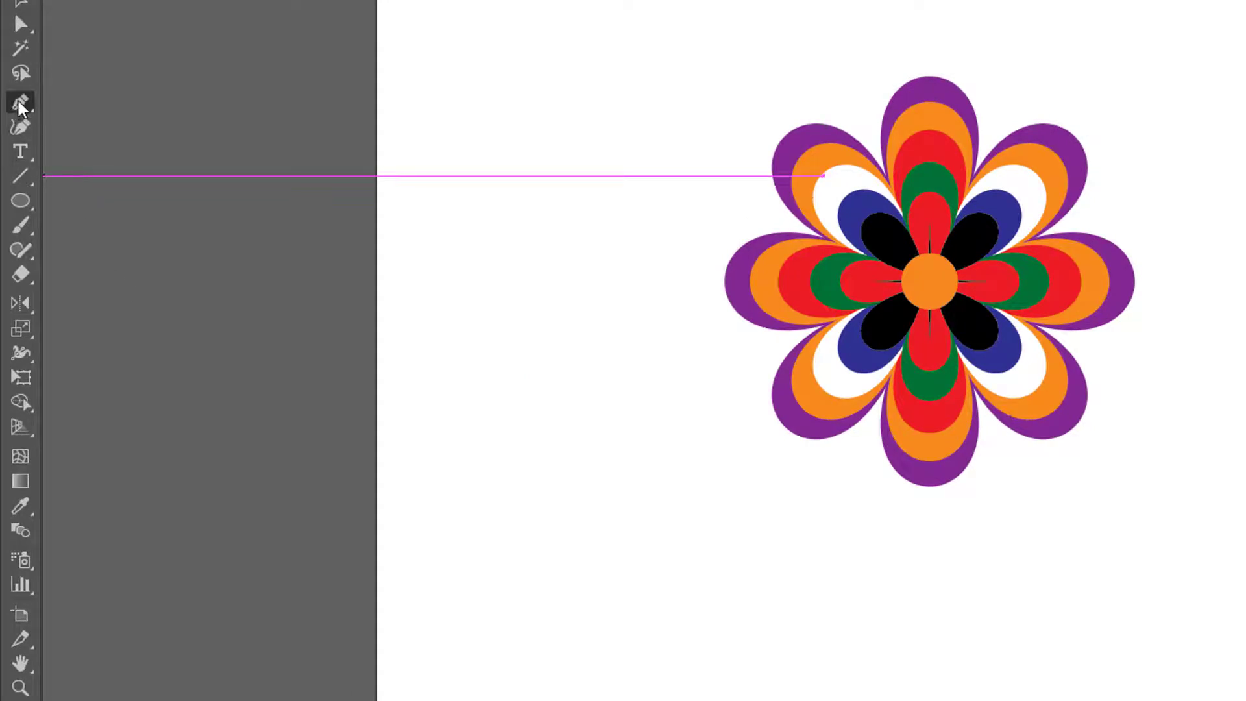
click(929, 368)
drag(608, 604, 418, 642)
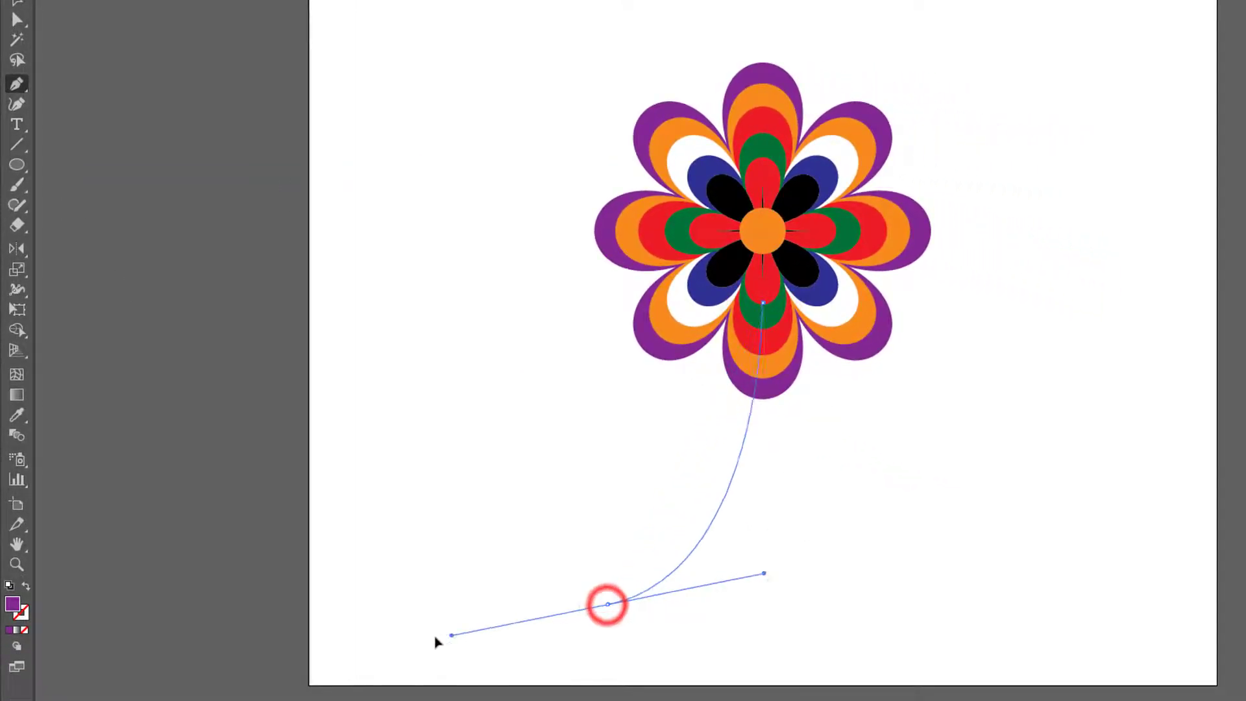
click(613, 604)
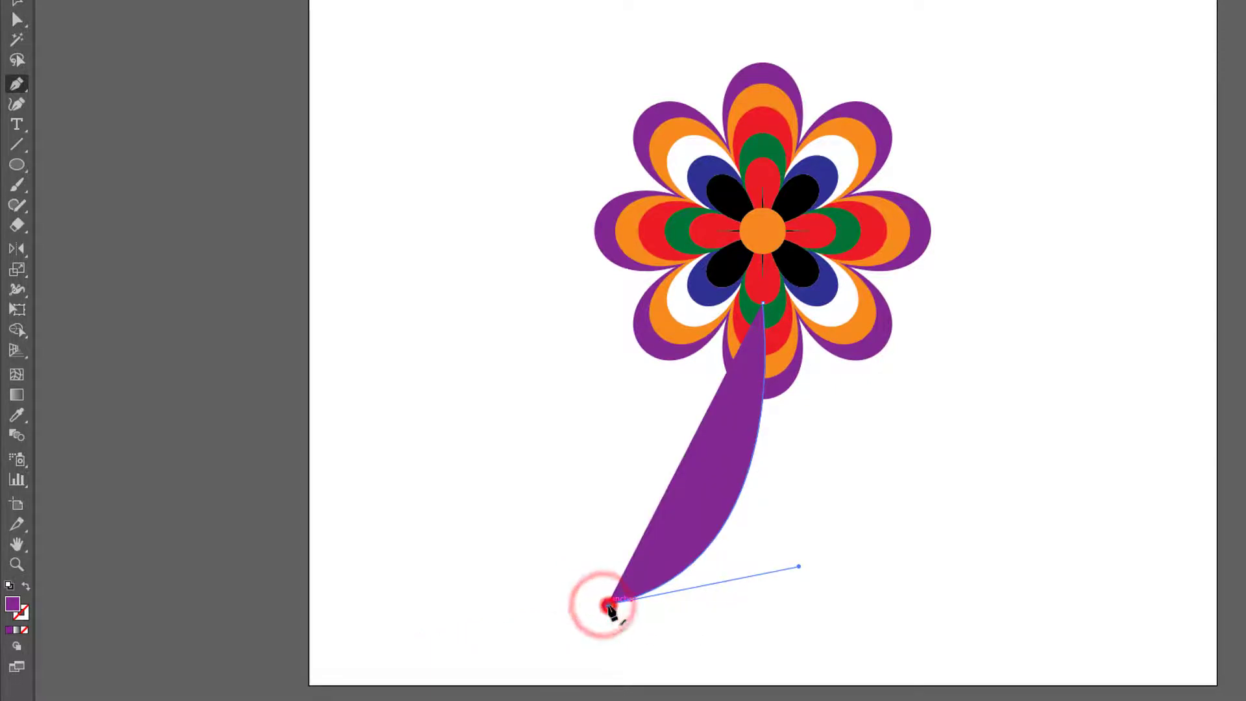
click(16, 3)
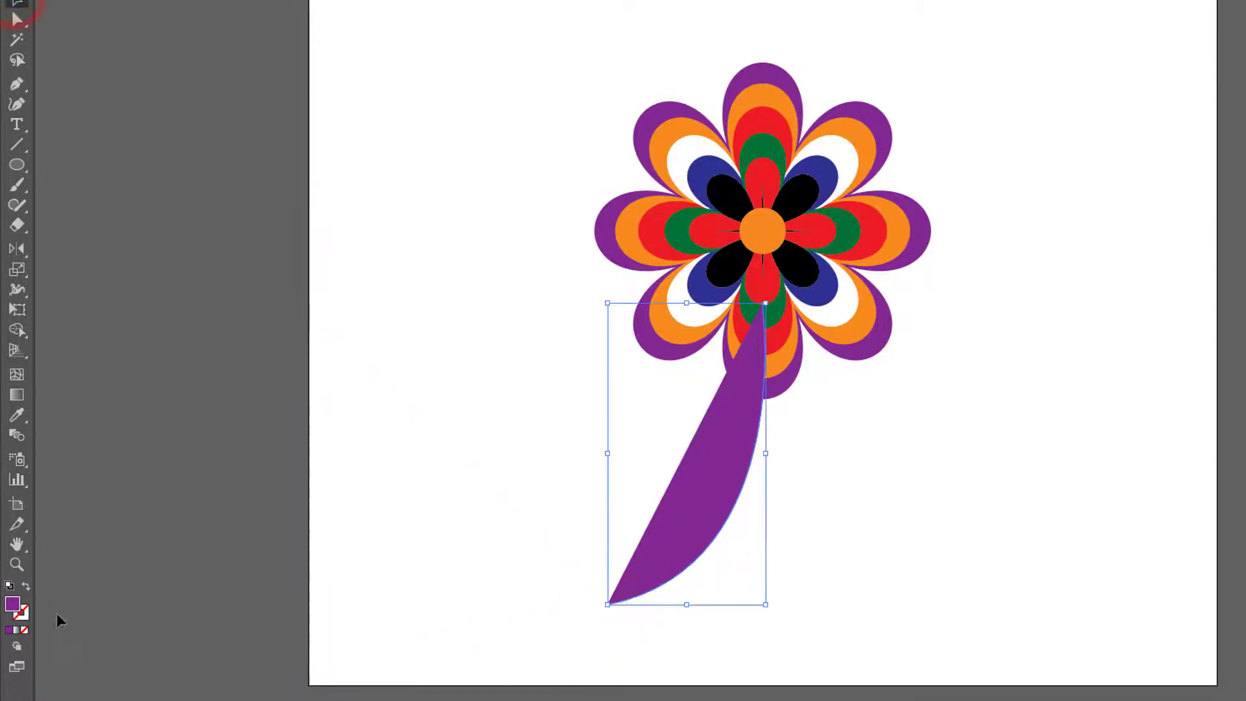
Swap the stem's fill and stroke so it is a purple line and apply Width Profile 5 to its stroke
click(25, 588)
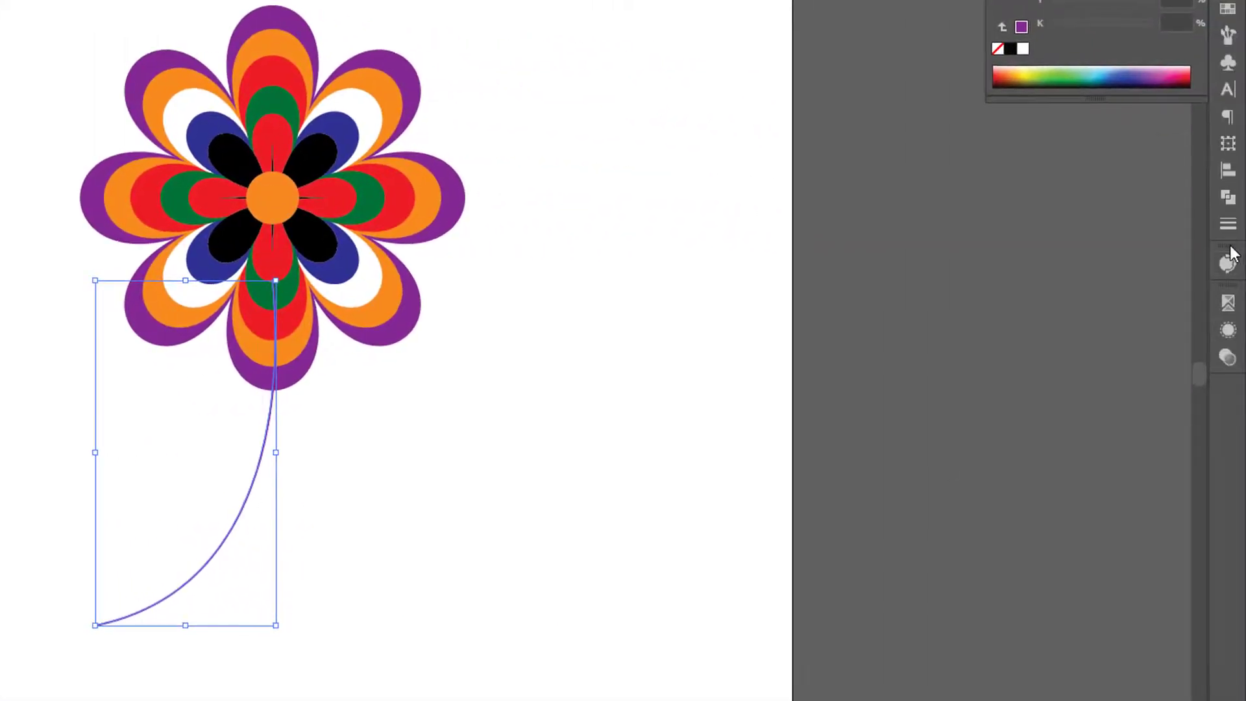
click(1229, 227)
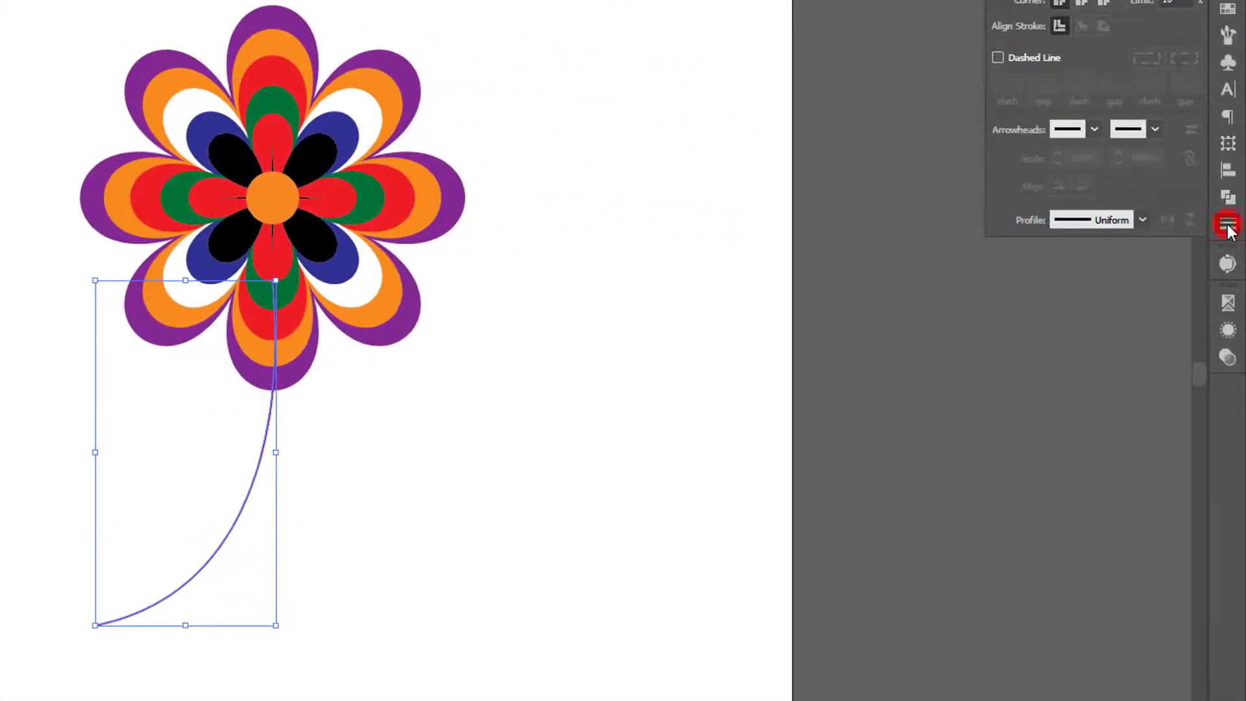
click(1098, 208)
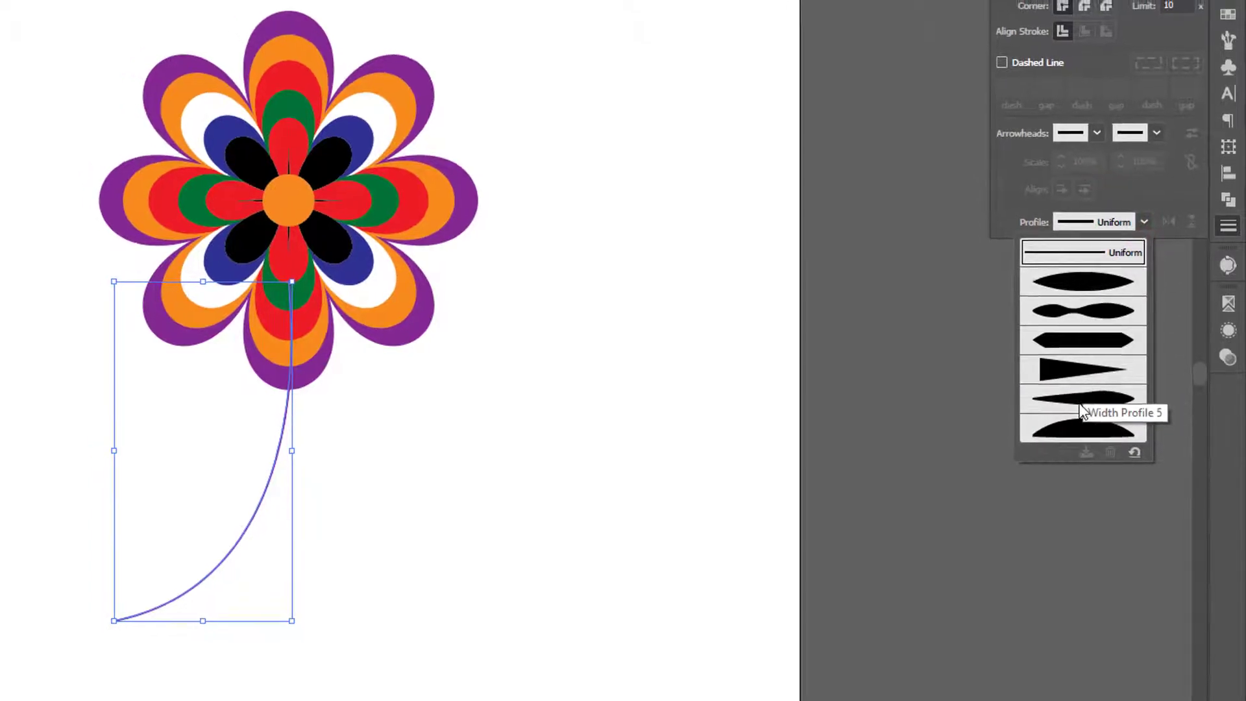
click(1079, 404)
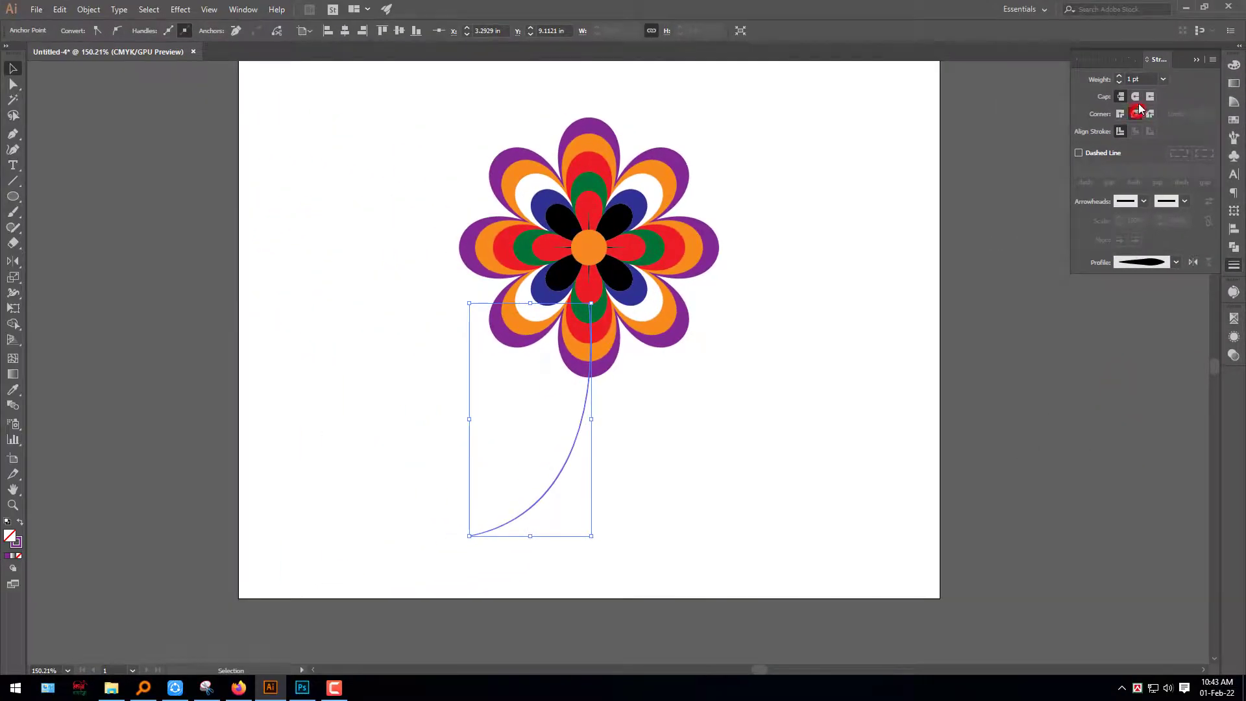
Set the stem's stroke weight to 20 pt and send the stem behind the flower
click(1120, 79)
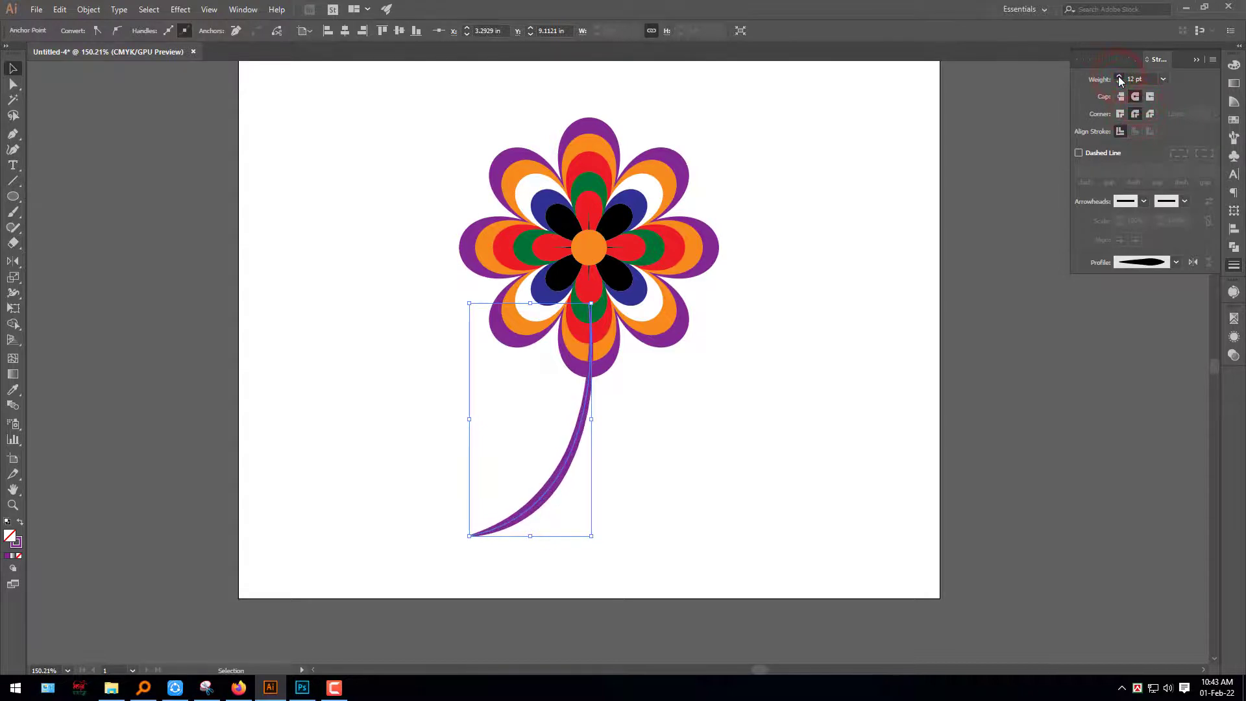
click(1120, 78)
click(892, 397)
drag(670, 535, 501, 440)
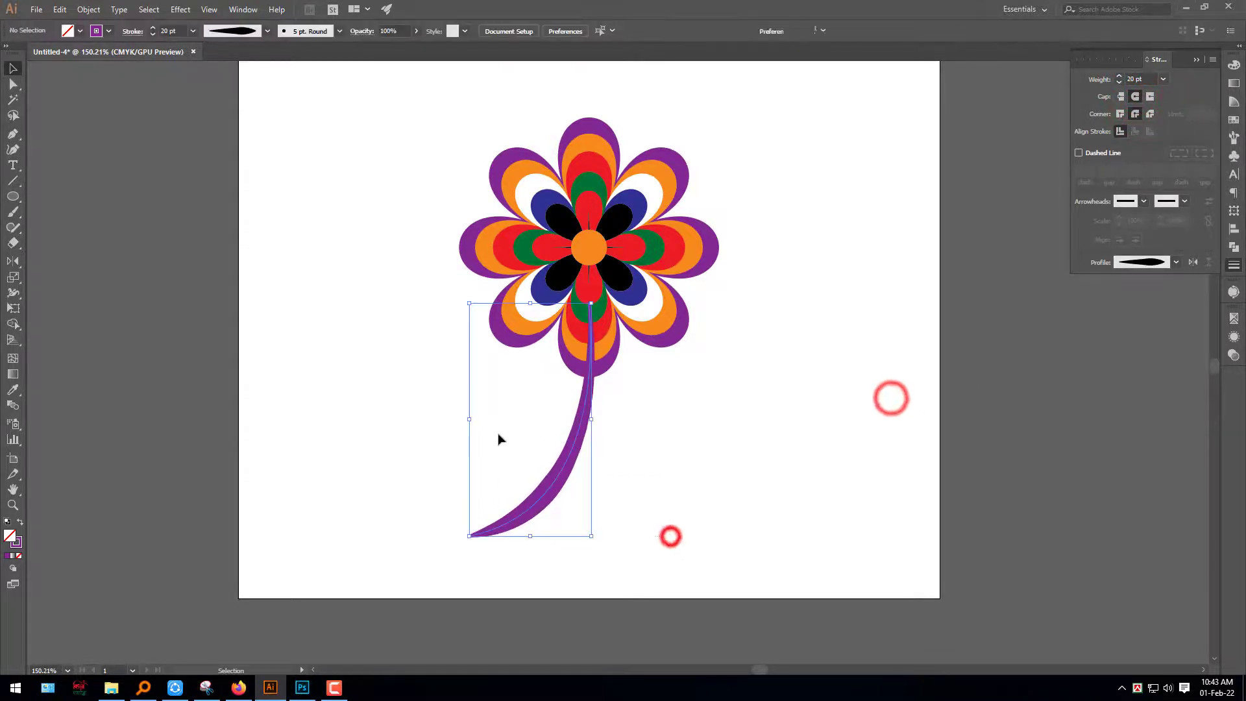
key(ctrl+shift+[)
click(676, 534)
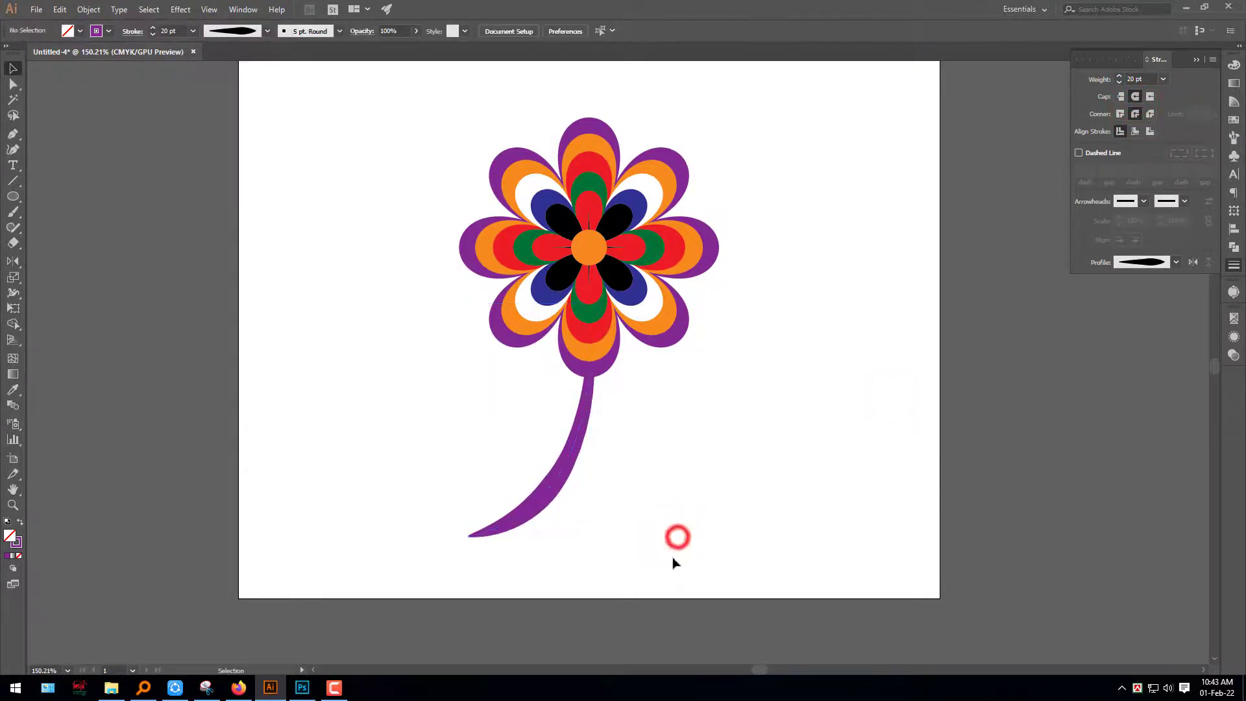
Draw a thin horizontal twig on the stem's right edge with the Pen tool and swap its stroke to a purple fill
key(z)
click(553, 503)
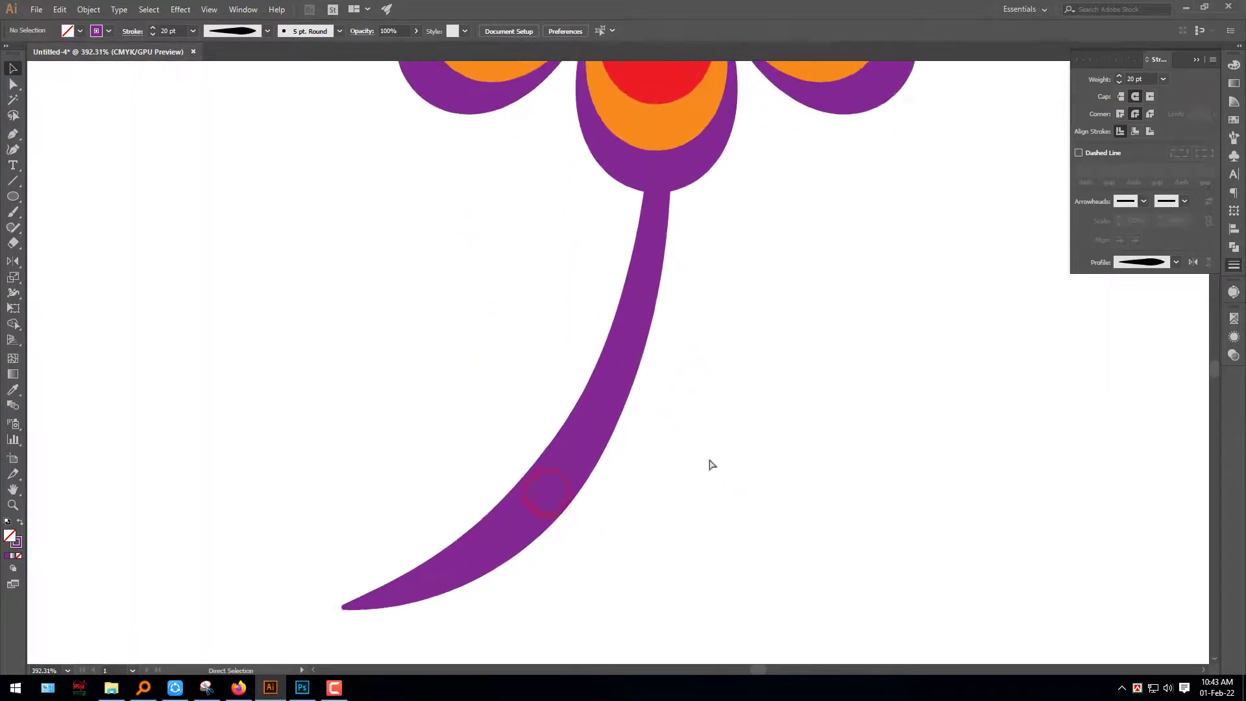
click(720, 451)
key(p)
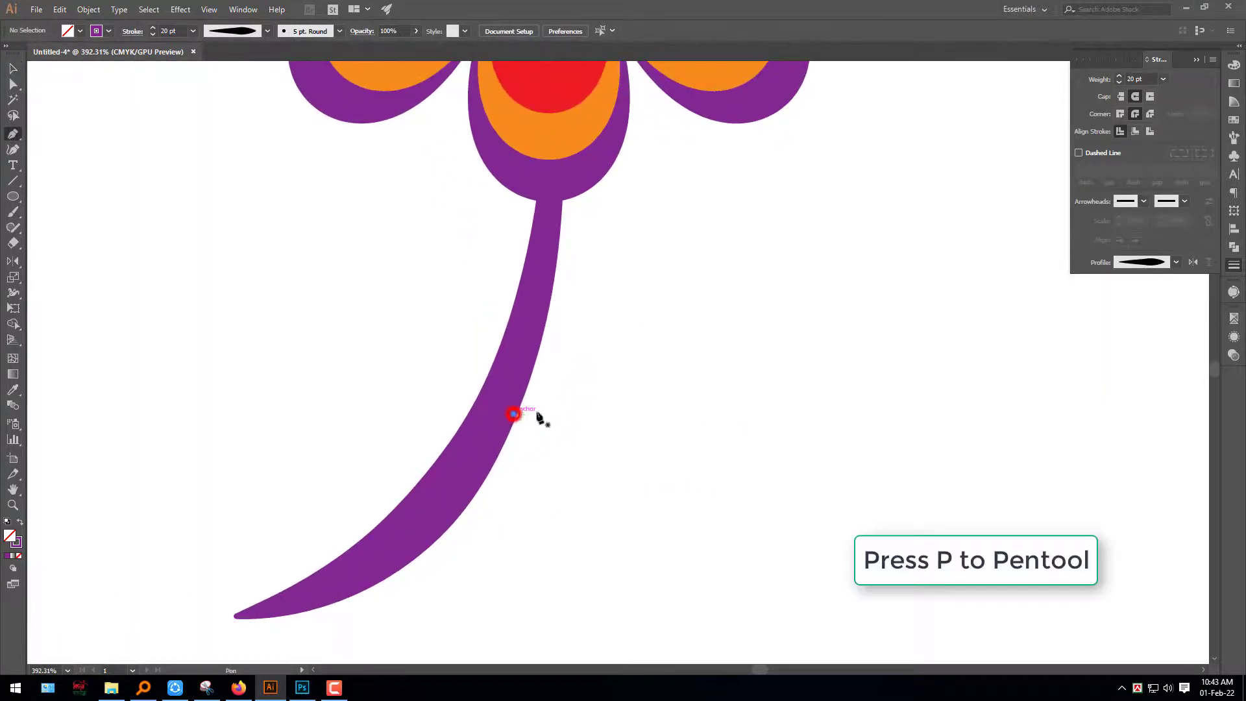
click(583, 413)
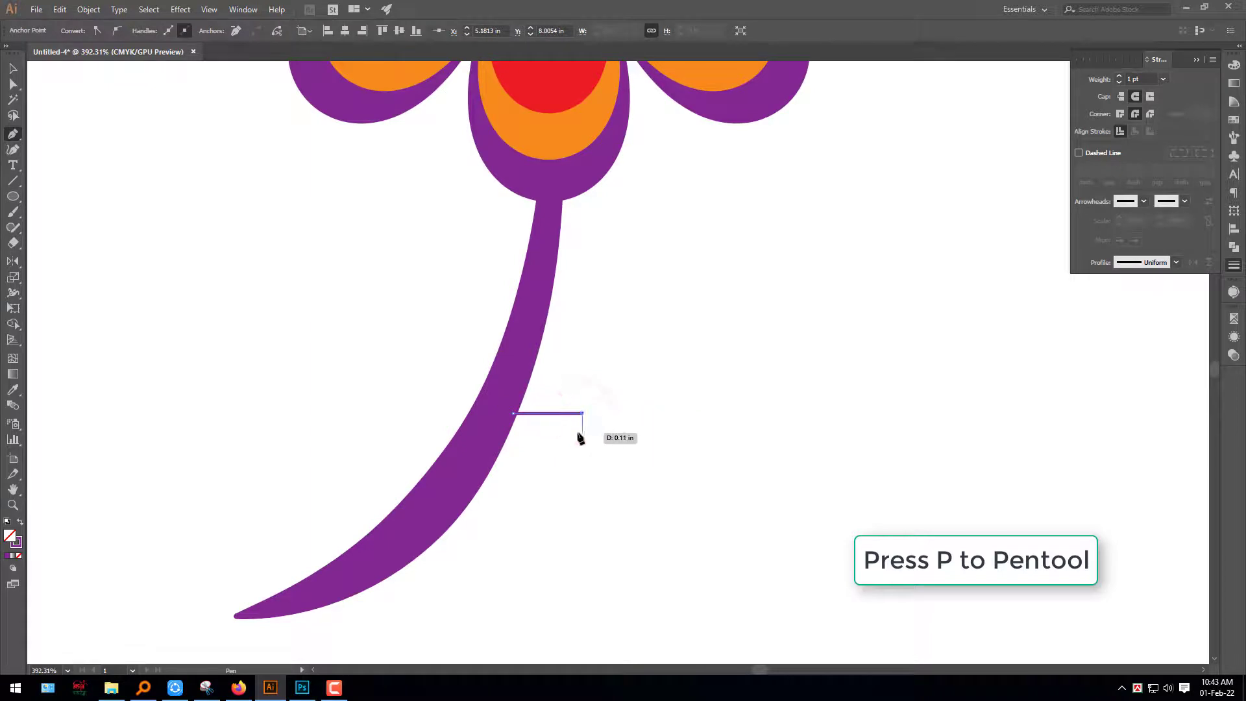
click(505, 426)
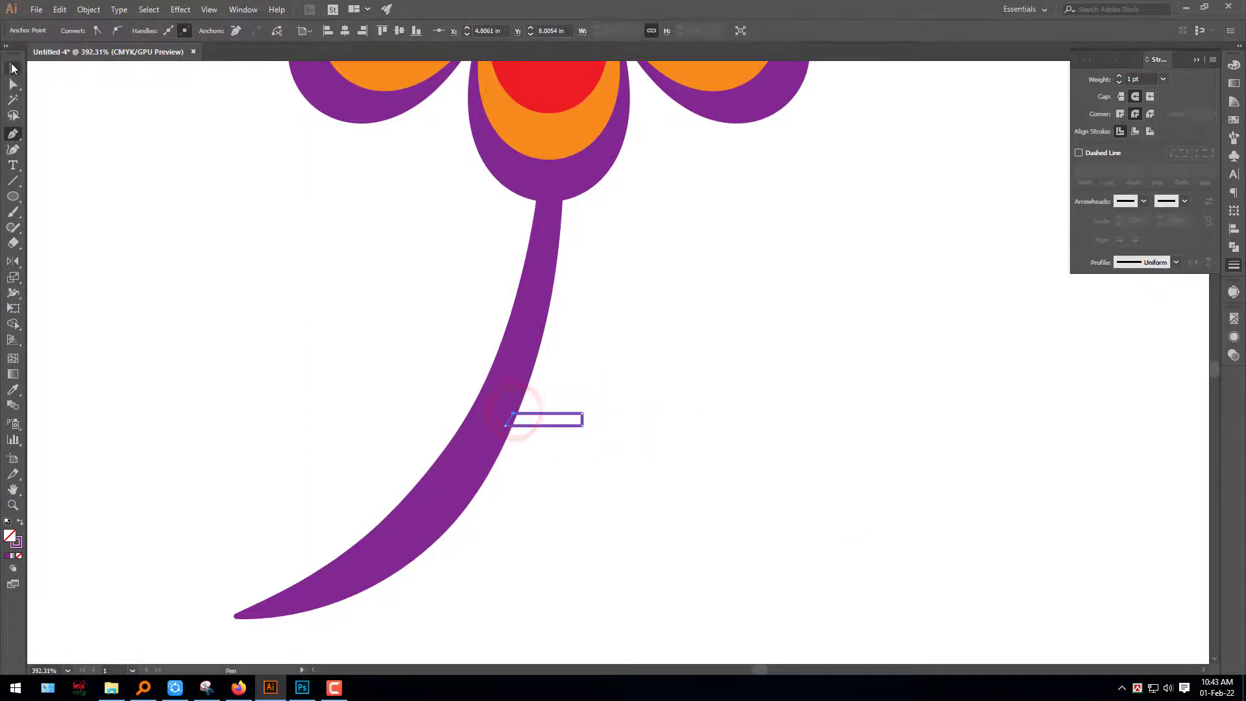
click(20, 522)
click(760, 509)
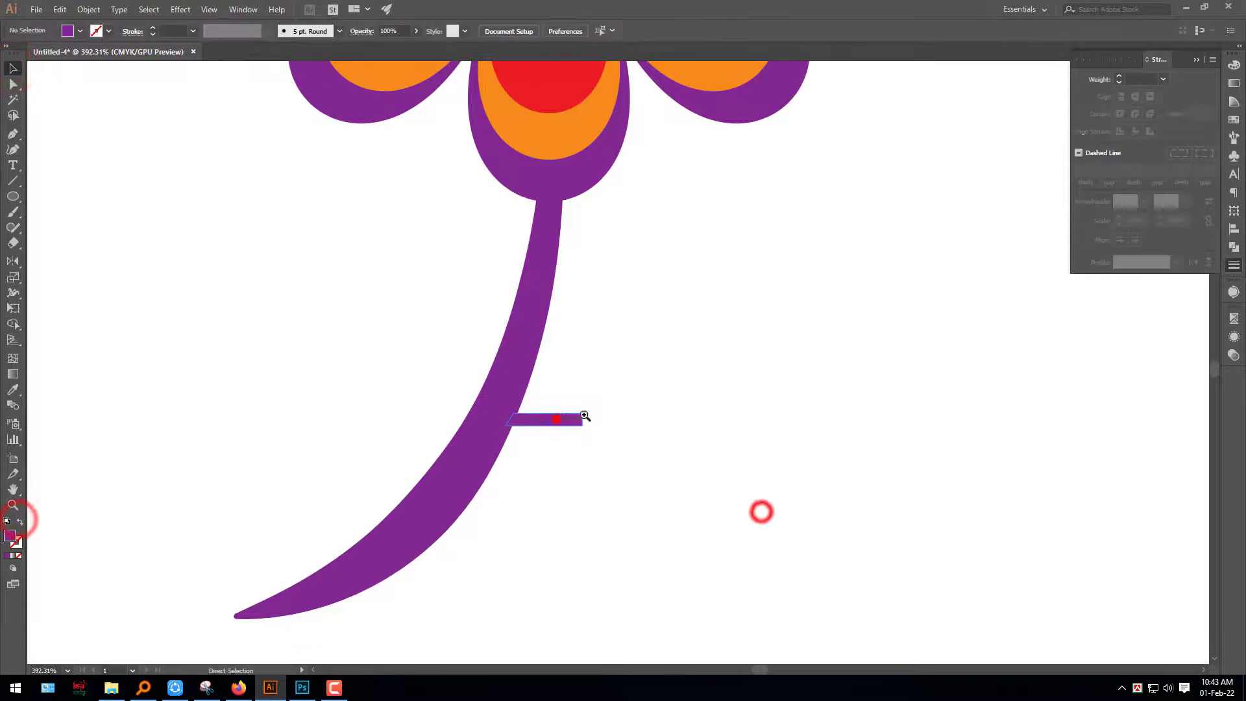
Rotate the twig so it slants up to the right and reposition it against the stem
click(557, 419)
click(623, 446)
click(465, 409)
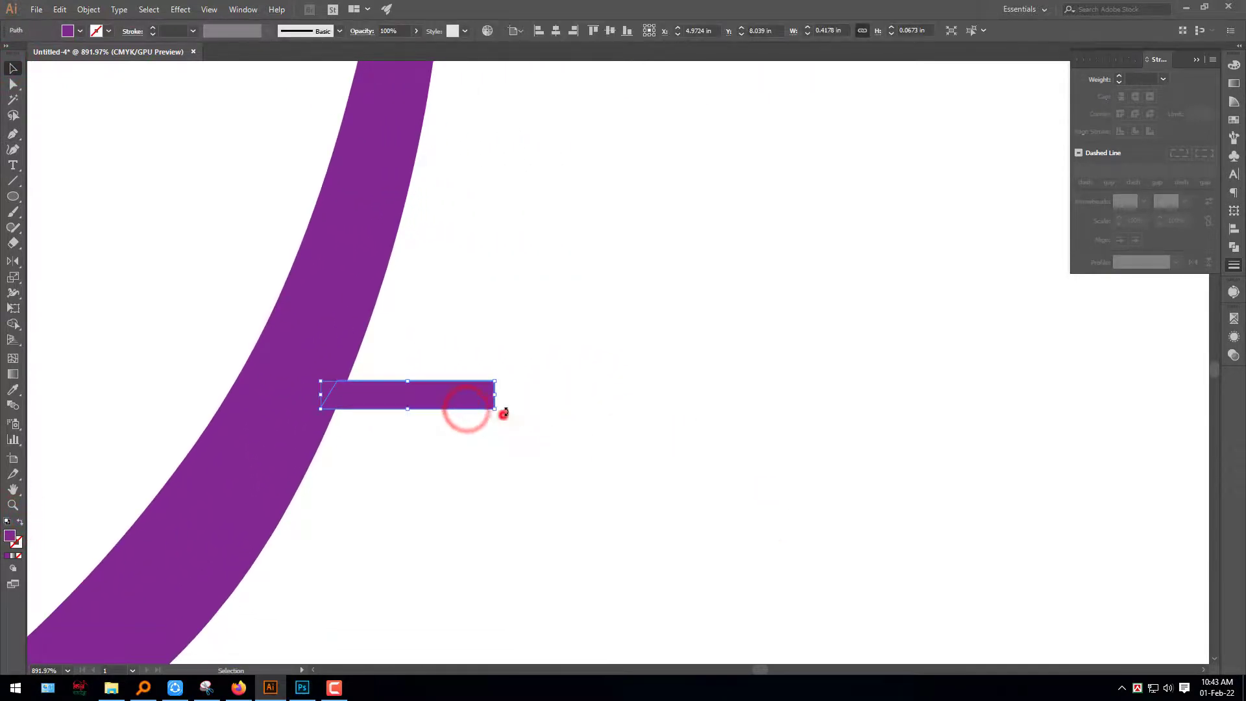
drag(504, 413, 488, 354)
drag(461, 380, 453, 359)
click(481, 415)
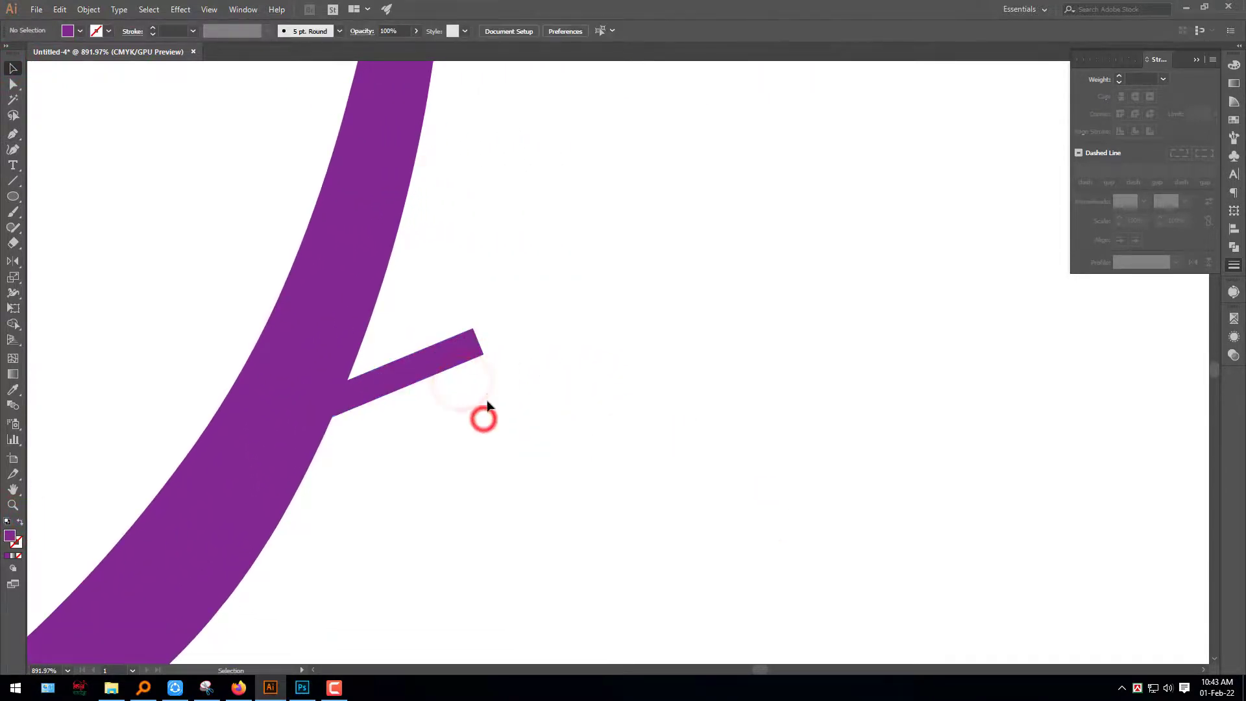
Draw a curved bud with a notched, pointed tip at the twig's outer end using the Pen tool
key(p)
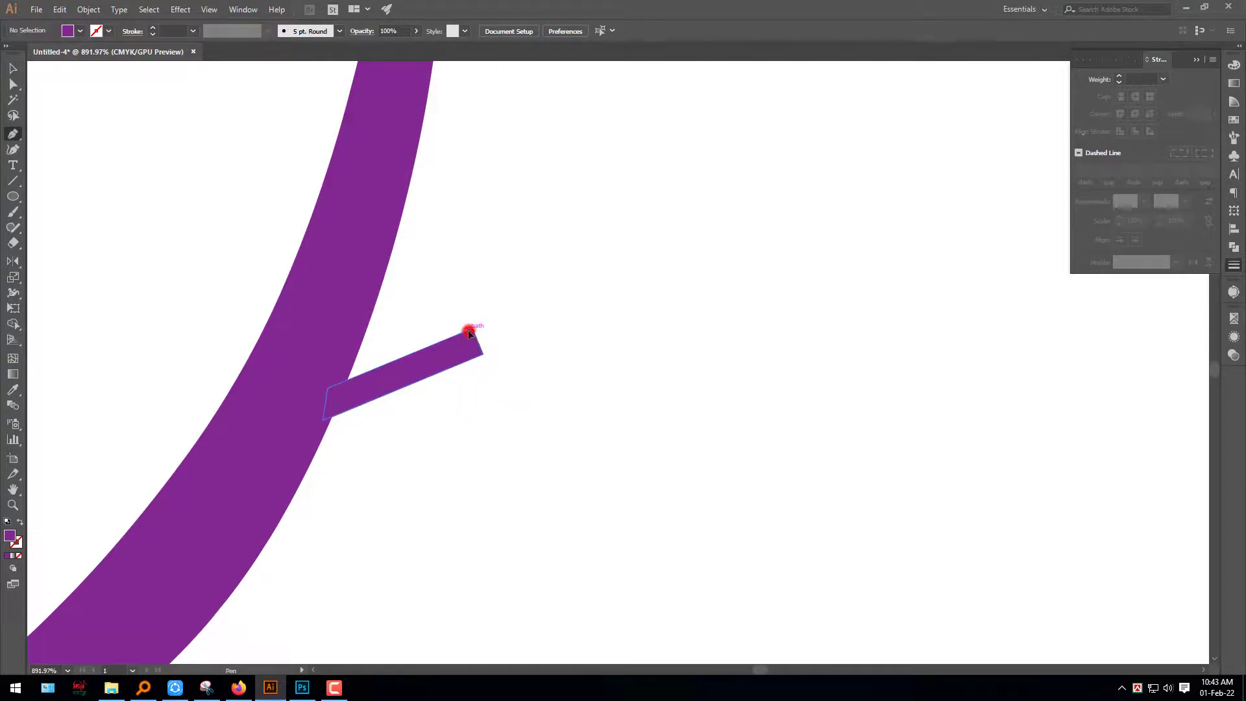
click(469, 332)
drag(599, 231, 730, 199)
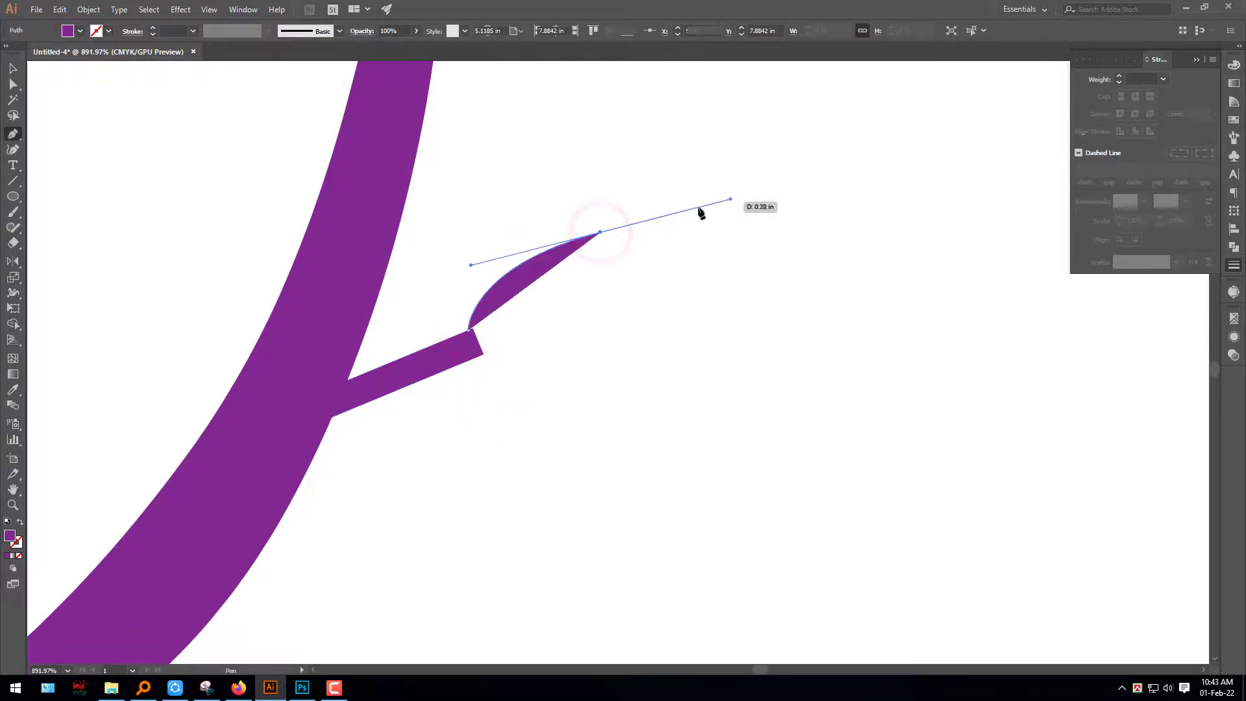
key(ctrl+z)
drag(627, 193, 791, 175)
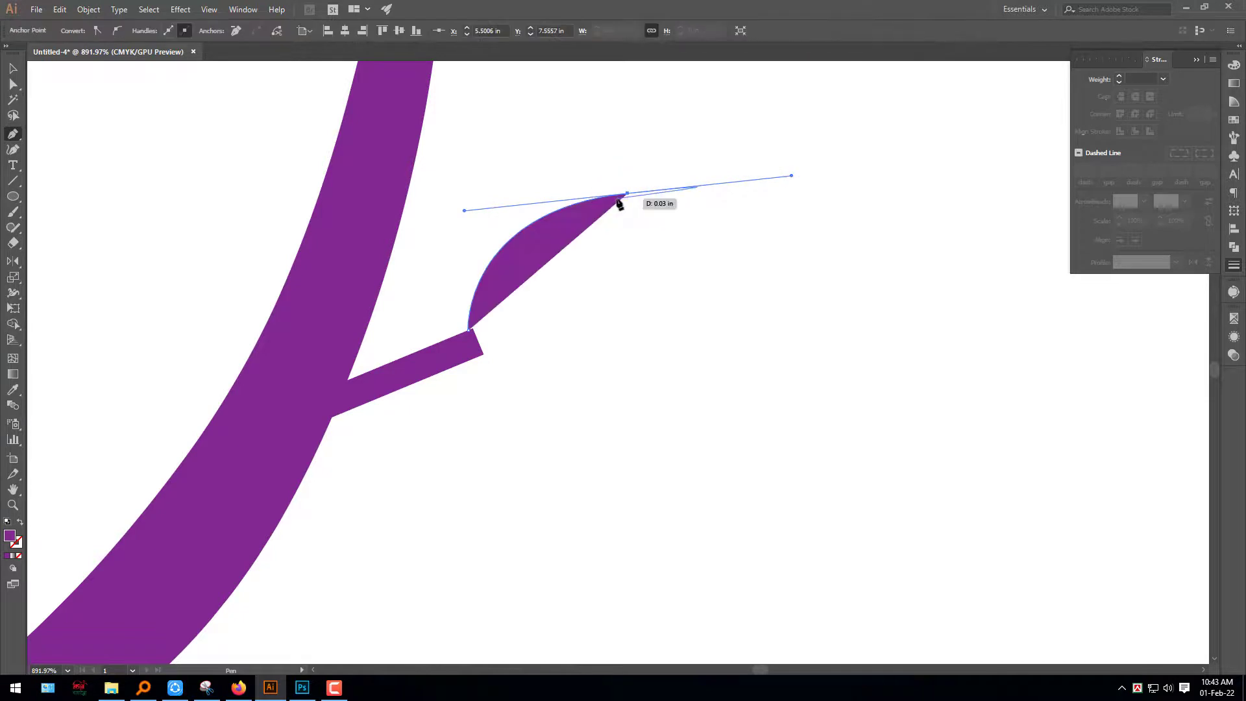
drag(627, 194, 584, 234)
drag(678, 188, 705, 156)
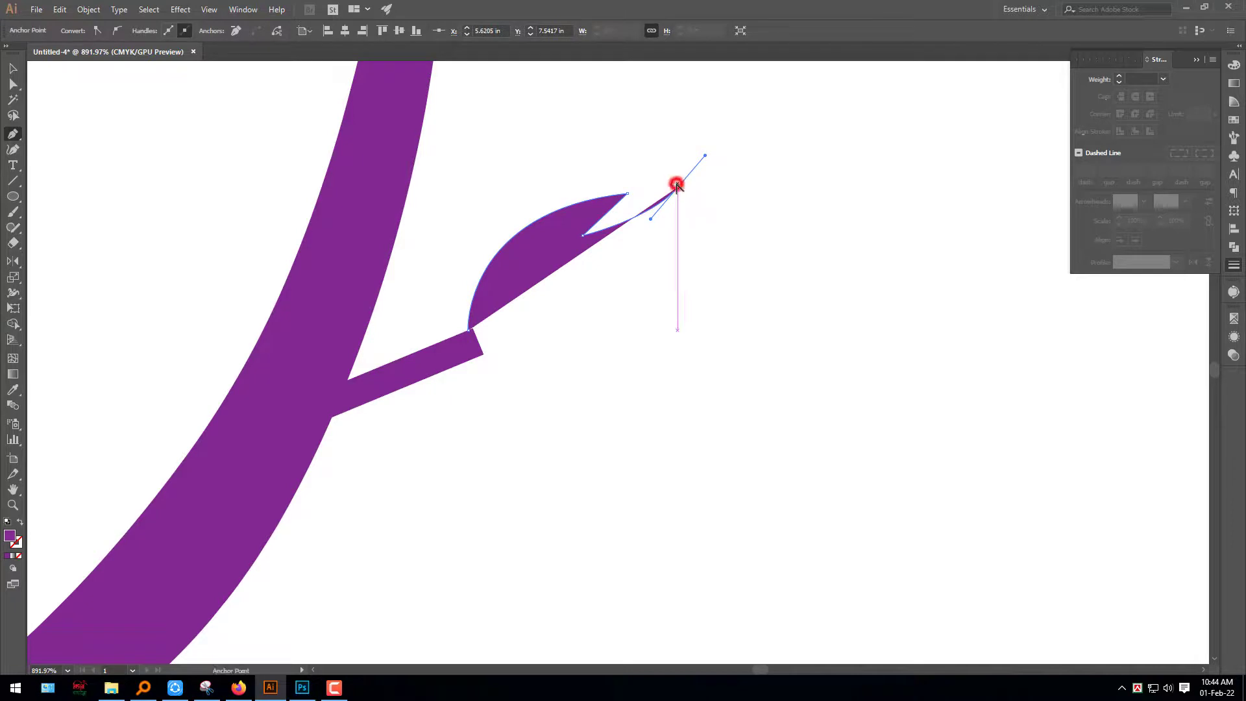
click(678, 188)
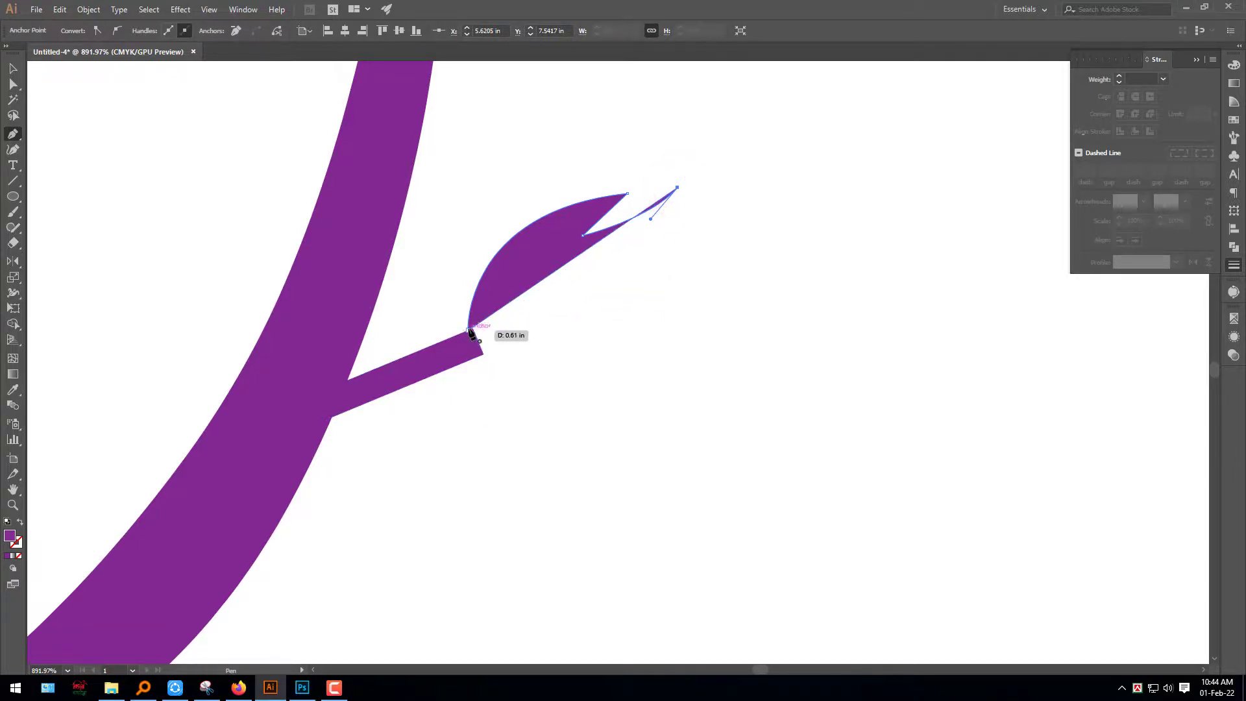
drag(469, 332, 287, 293)
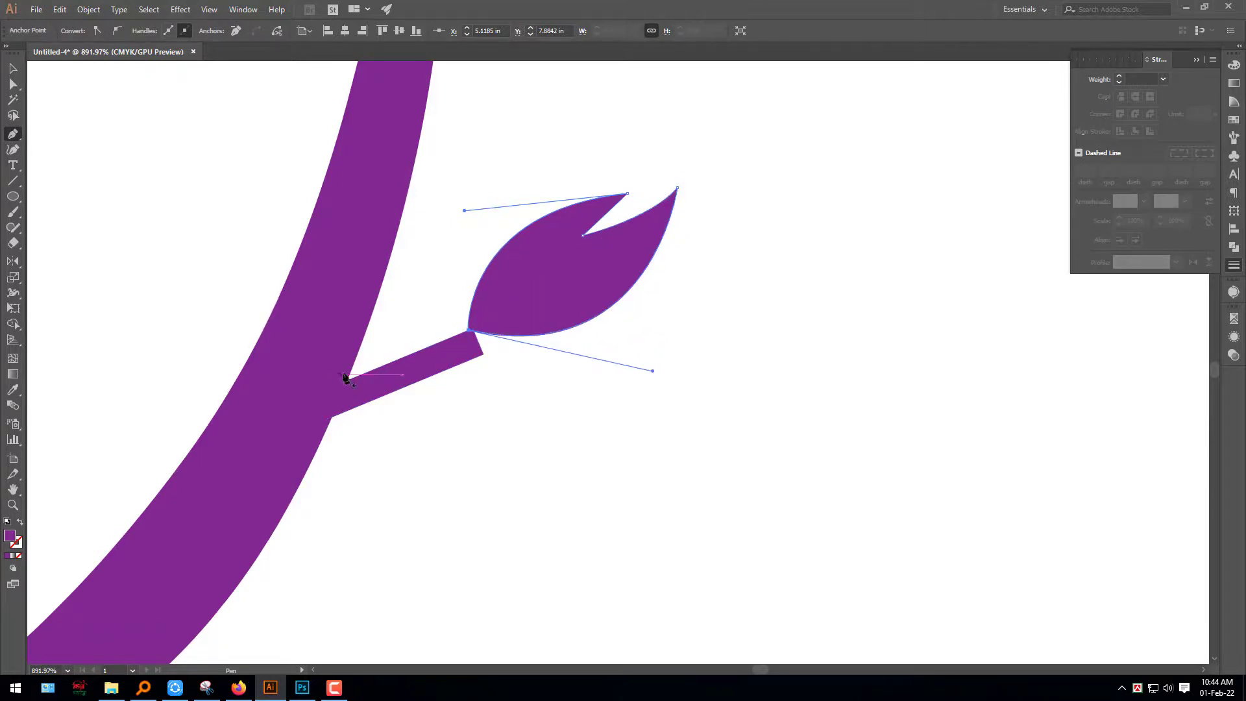
Move the bud down slightly so its base overlaps the end of the twig
click(13, 69)
click(703, 393)
drag(561, 272, 557, 300)
click(615, 435)
drag(559, 420, 459, 326)
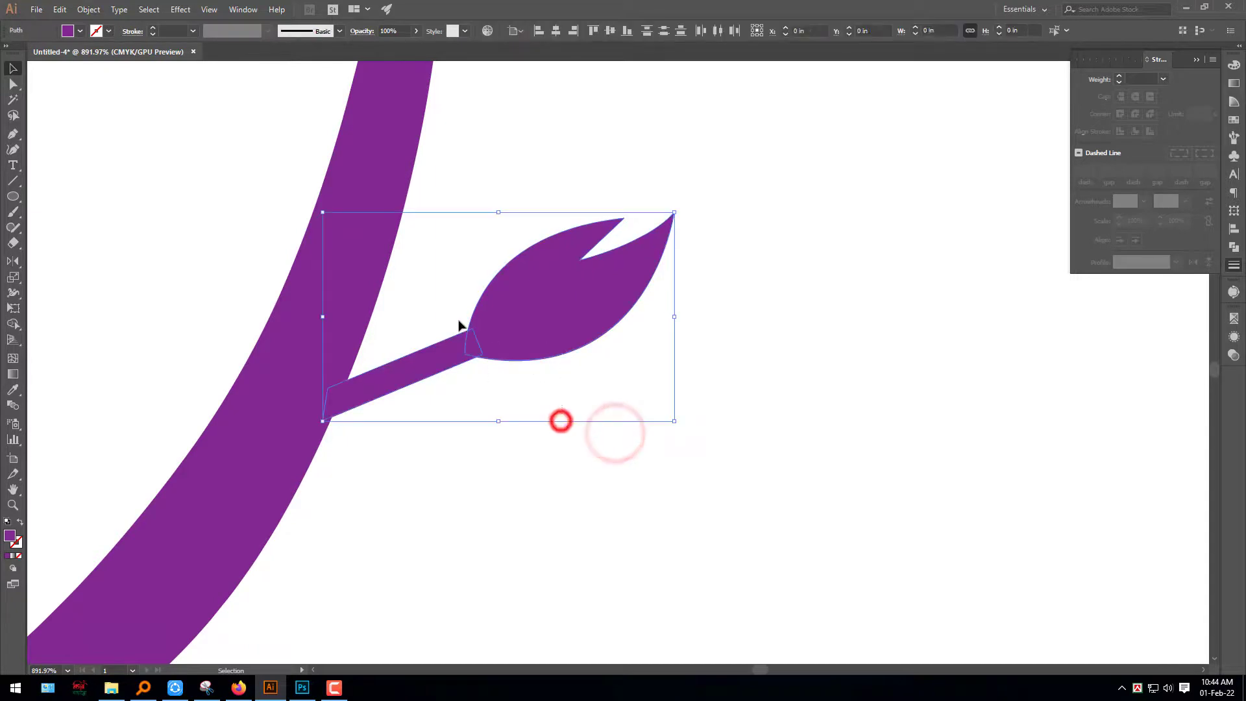
shift+click(368, 266)
click(761, 377)
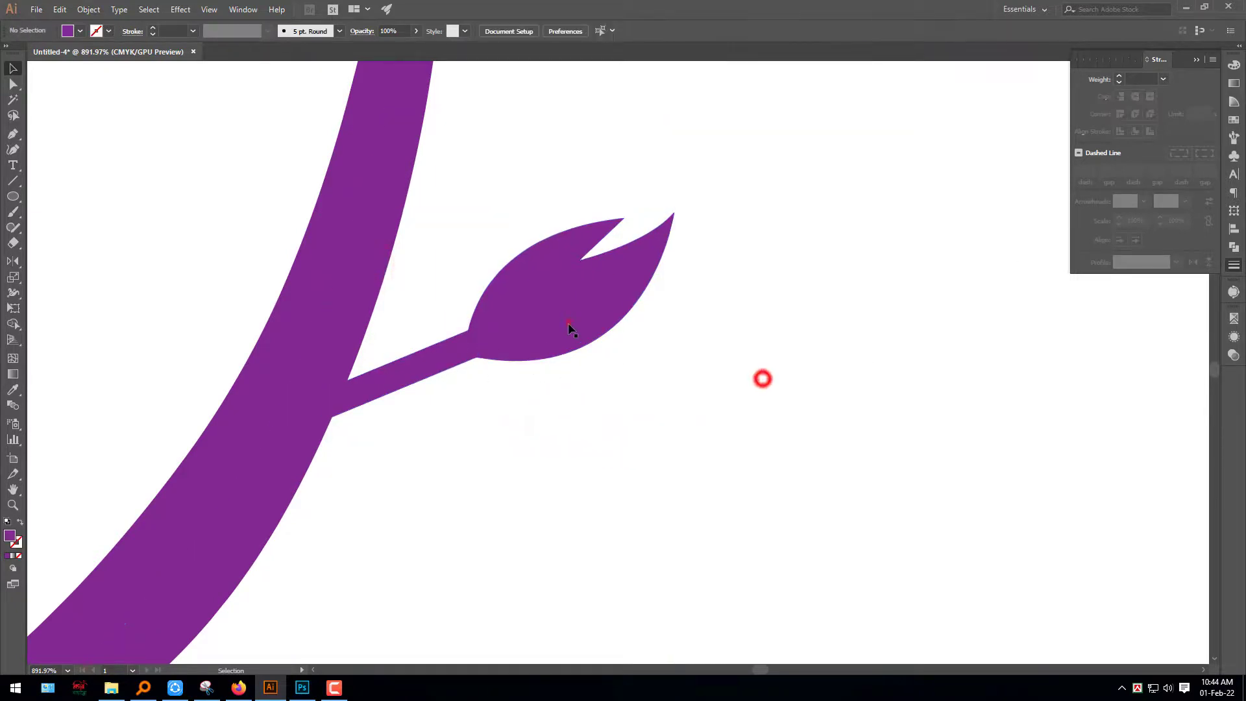
Change the fill of the bud and twig from purple to dark green using the CMYK values
click(567, 321)
shift+click(430, 361)
click(1235, 66)
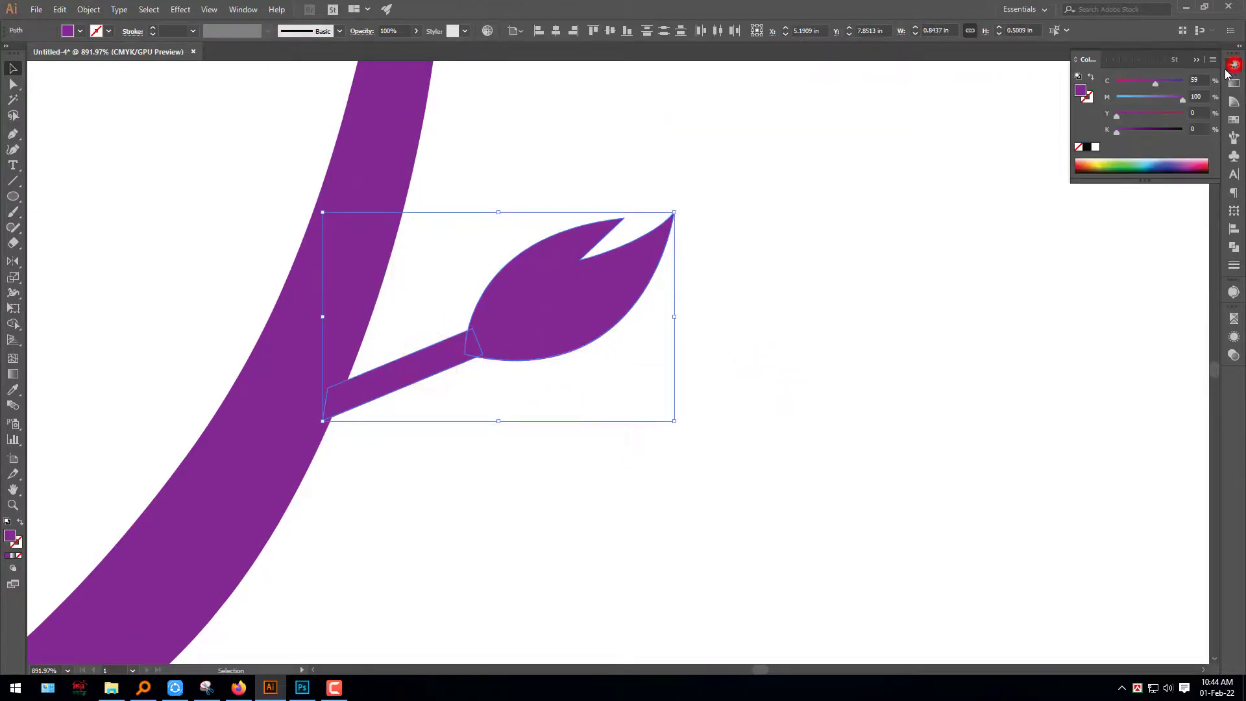
drag(1211, 87, 1211, 89)
drag(1182, 98, 1085, 100)
drag(1118, 115, 1206, 109)
click(1145, 130)
click(826, 409)
Set the main stem's stroke colour to dark green with C 100, M 0, Y 100, K 48
click(368, 216)
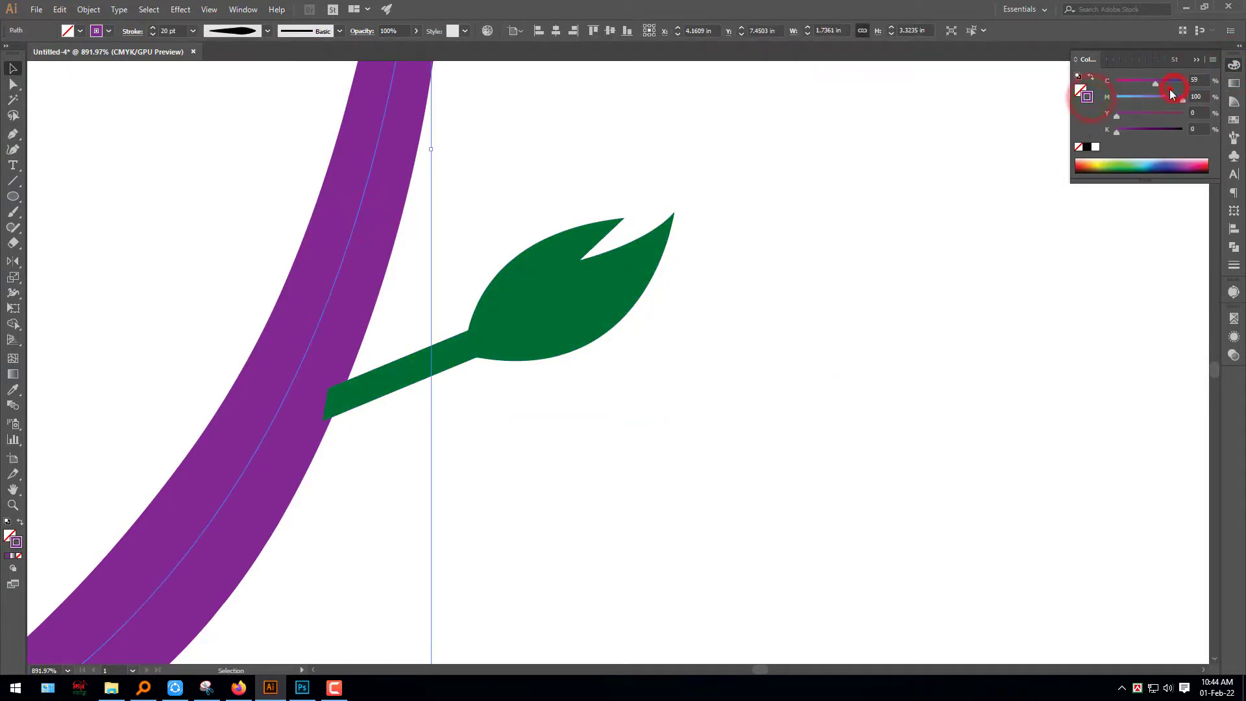
mouse_move(1180, 82)
mouse_down()
mouse_move(1108, 101)
mouse_move(1190, 119)
mouse_up()
click(1149, 130)
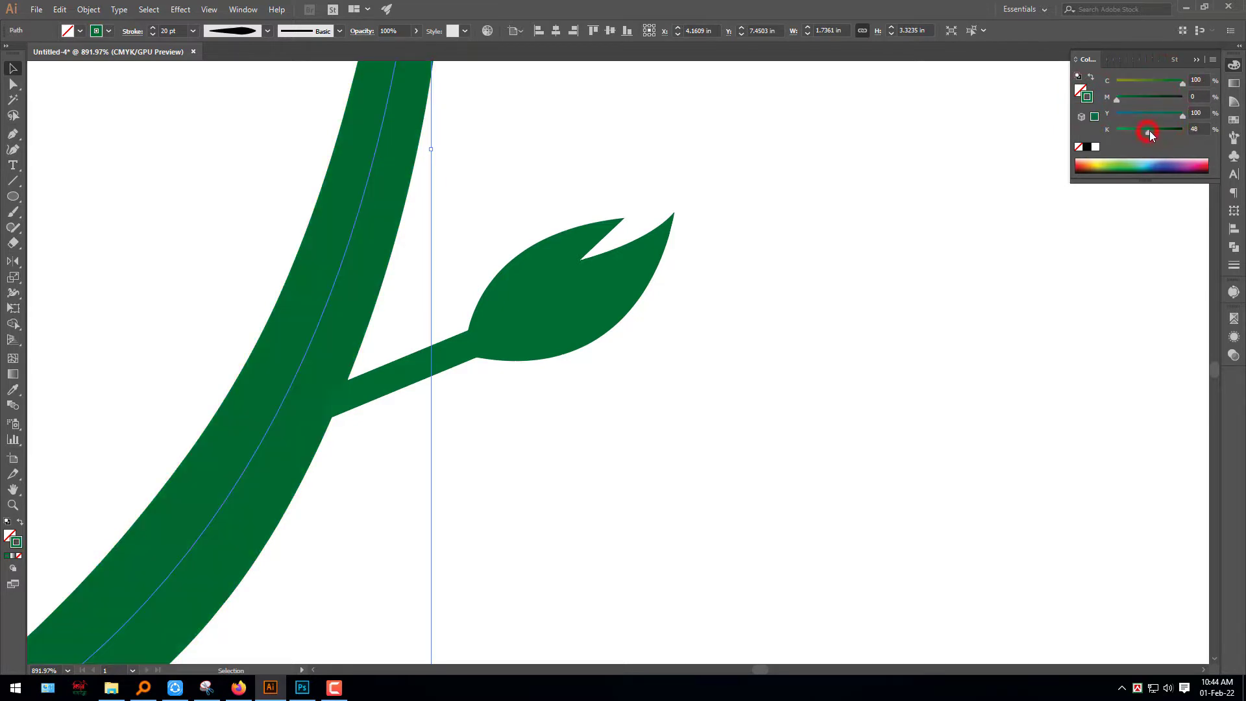
click(863, 375)
Sample the stem's green onto the bud and twig with the Eyedropper and swap it from stroke to fill
mouse_move(682, 450)
mouse_down()
mouse_move(512, 298)
mouse_move(439, 275)
mouse_up()
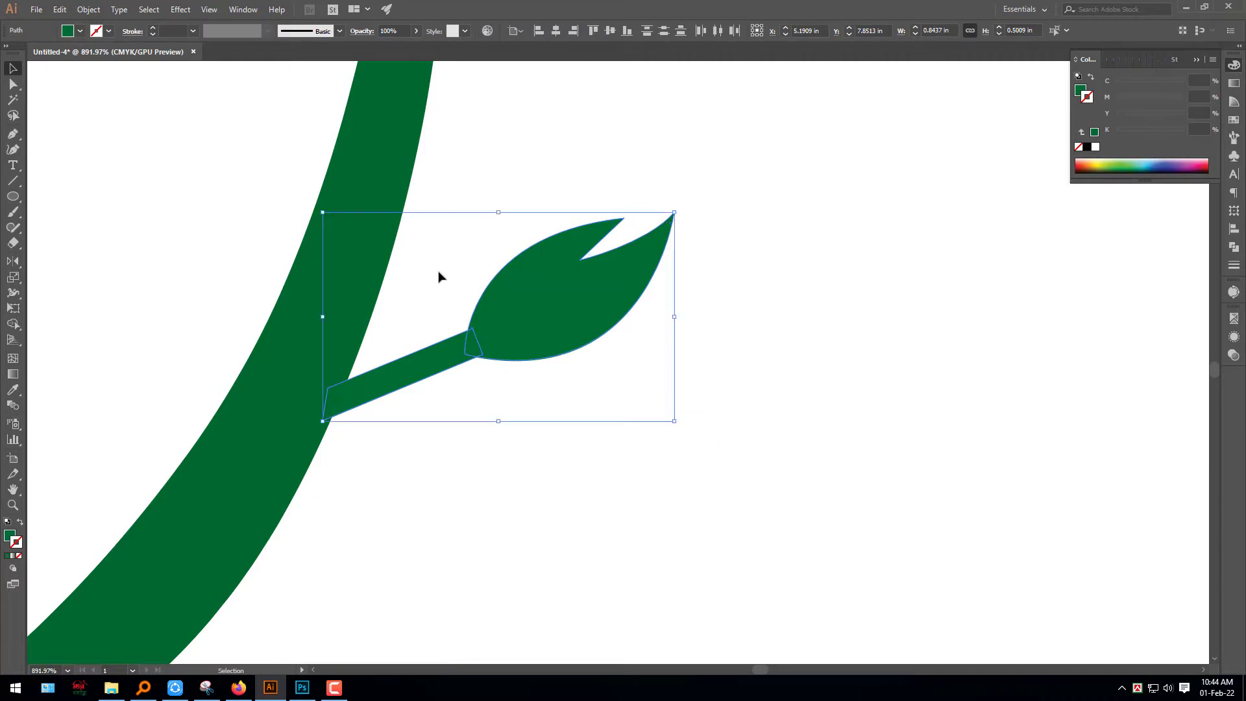
click(13, 390)
click(273, 367)
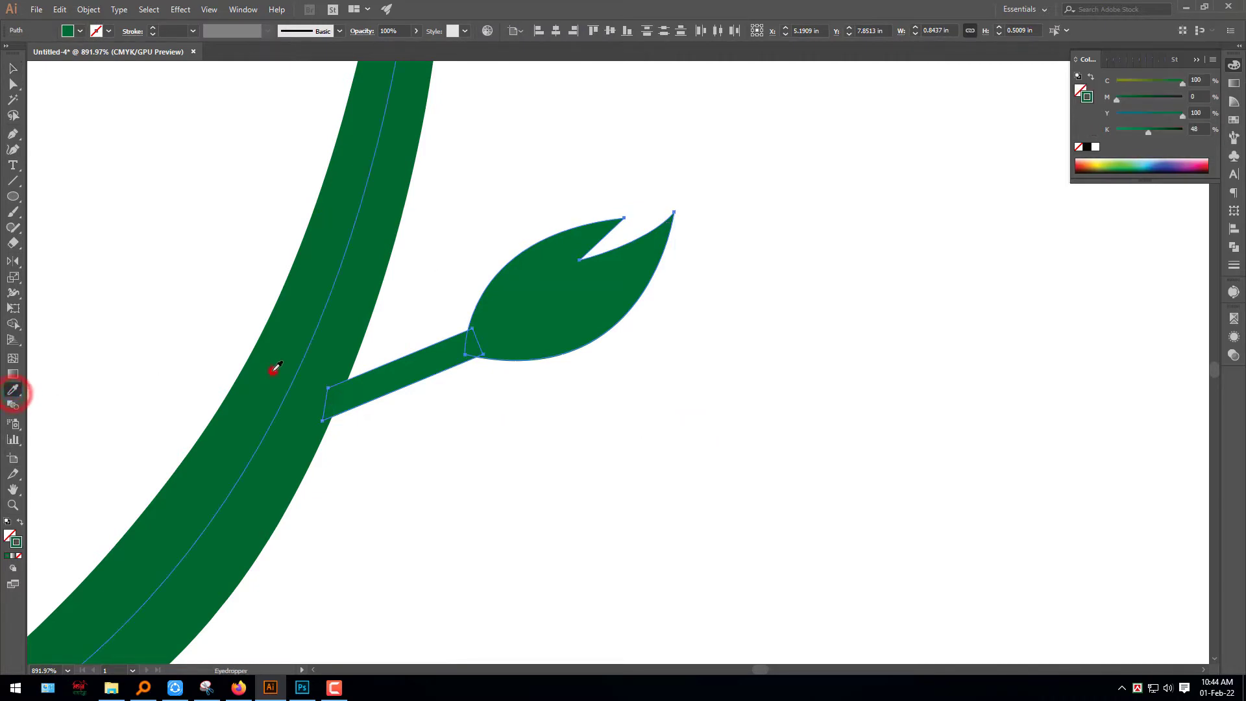
click(12, 67)
key(shift+x)
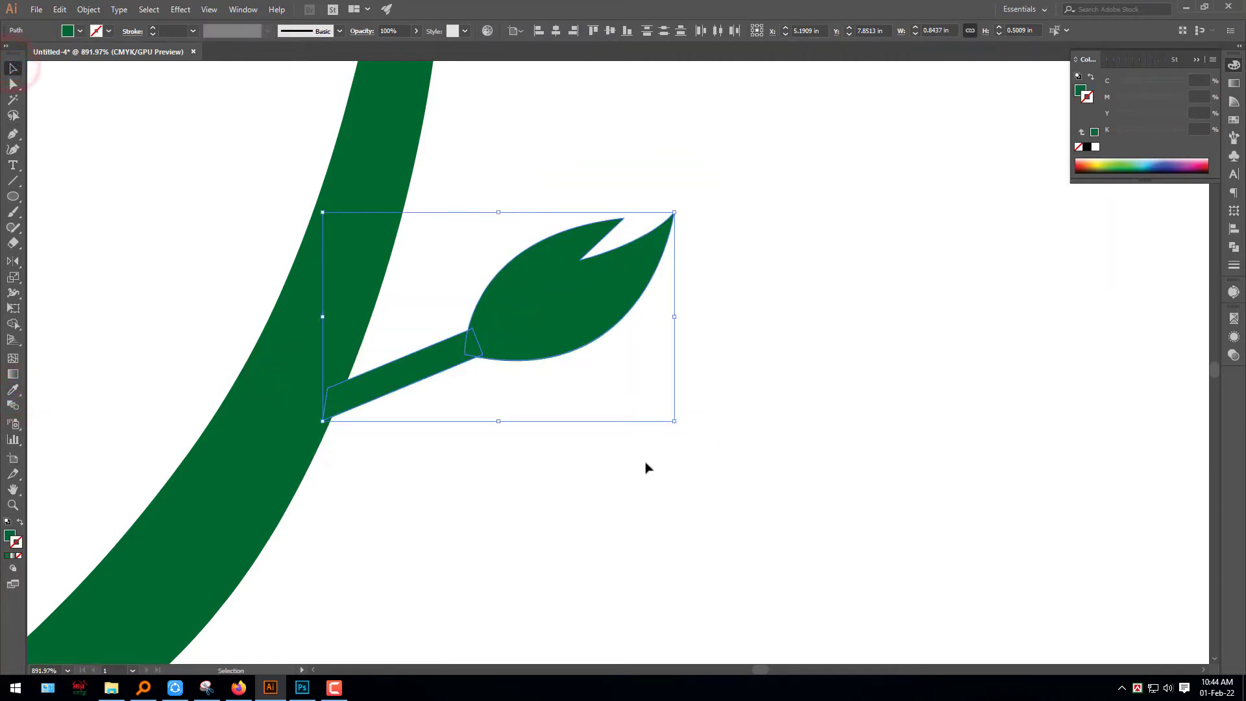
click(646, 460)
Group the whole flower with its stem and bud and centre it horizontally and vertically on the artboard
mouse_move(627, 460)
mouse_down()
mouse_move(191, 304)
mouse_move(284, 292)
mouse_up()
drag(738, 576, 309, 119)
key(a)
click(557, 30)
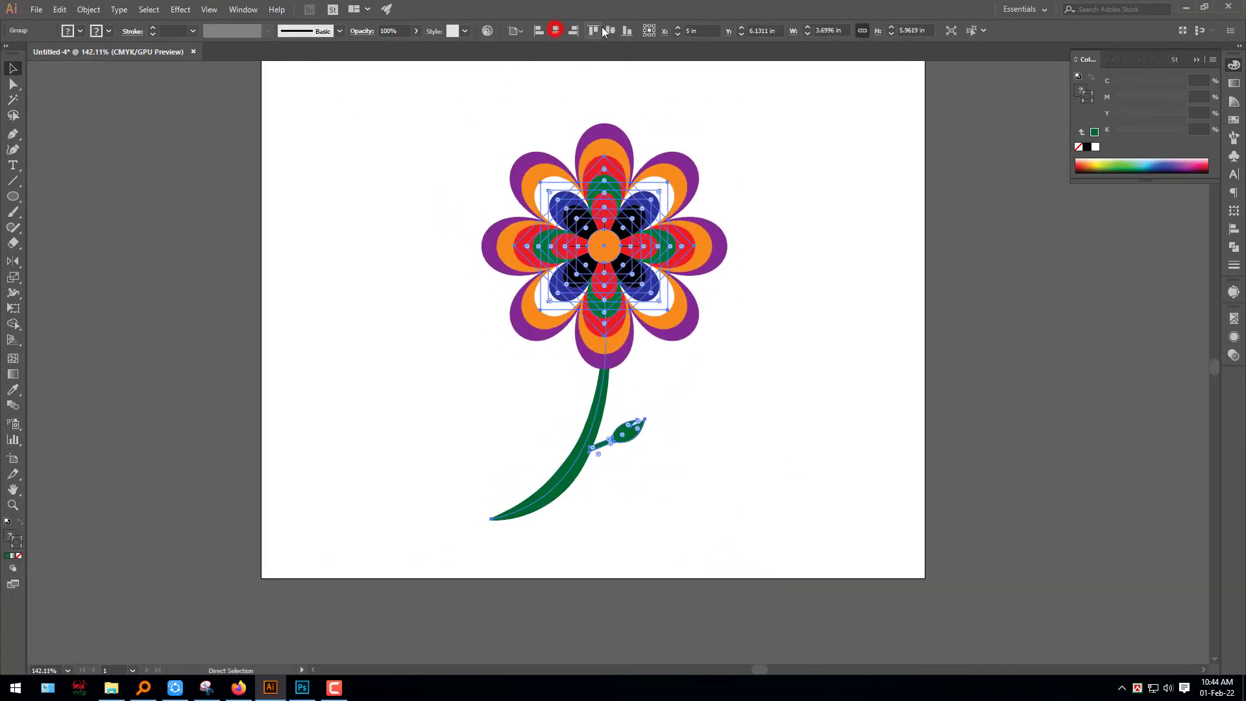
click(593, 30)
click(825, 245)
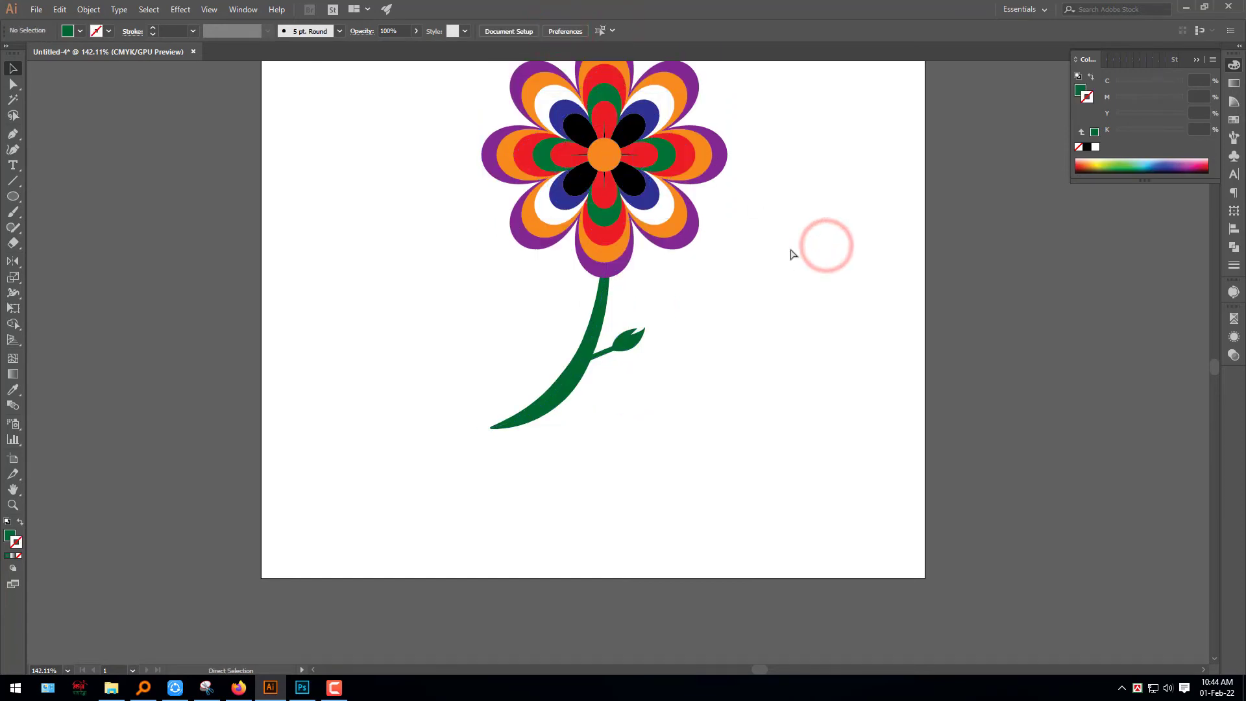
key(ctrl+0)
key(ctrl+1)
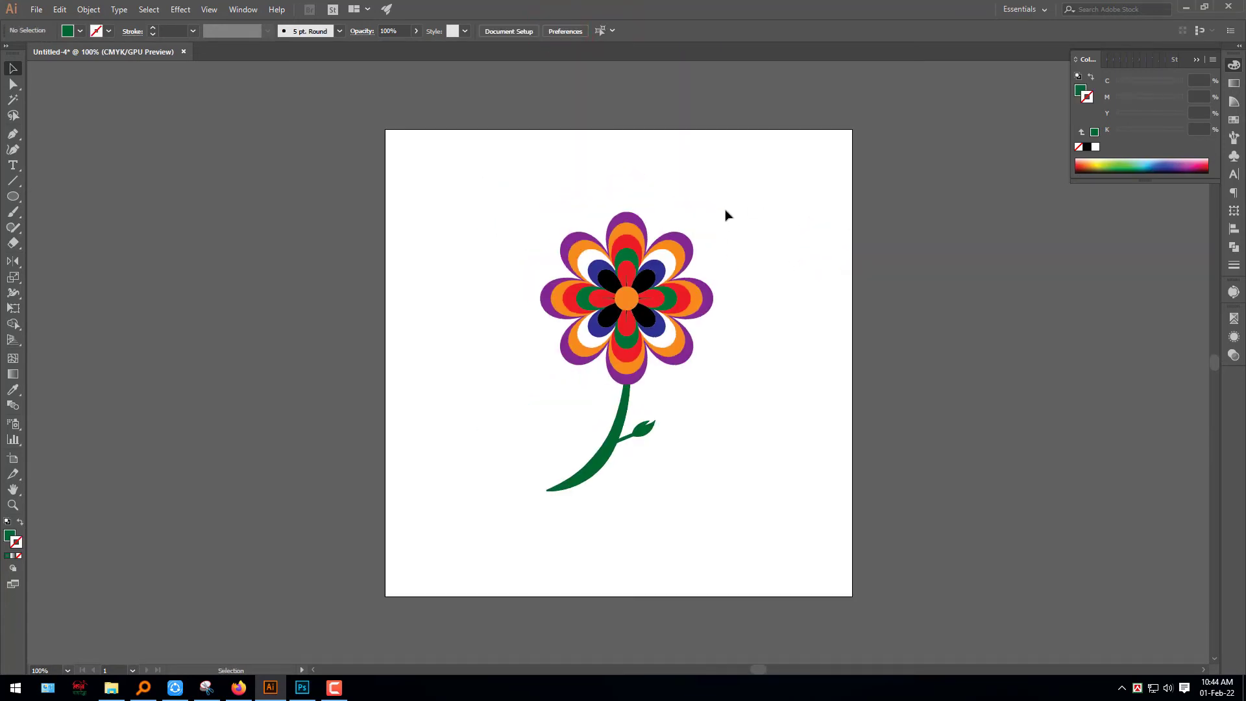